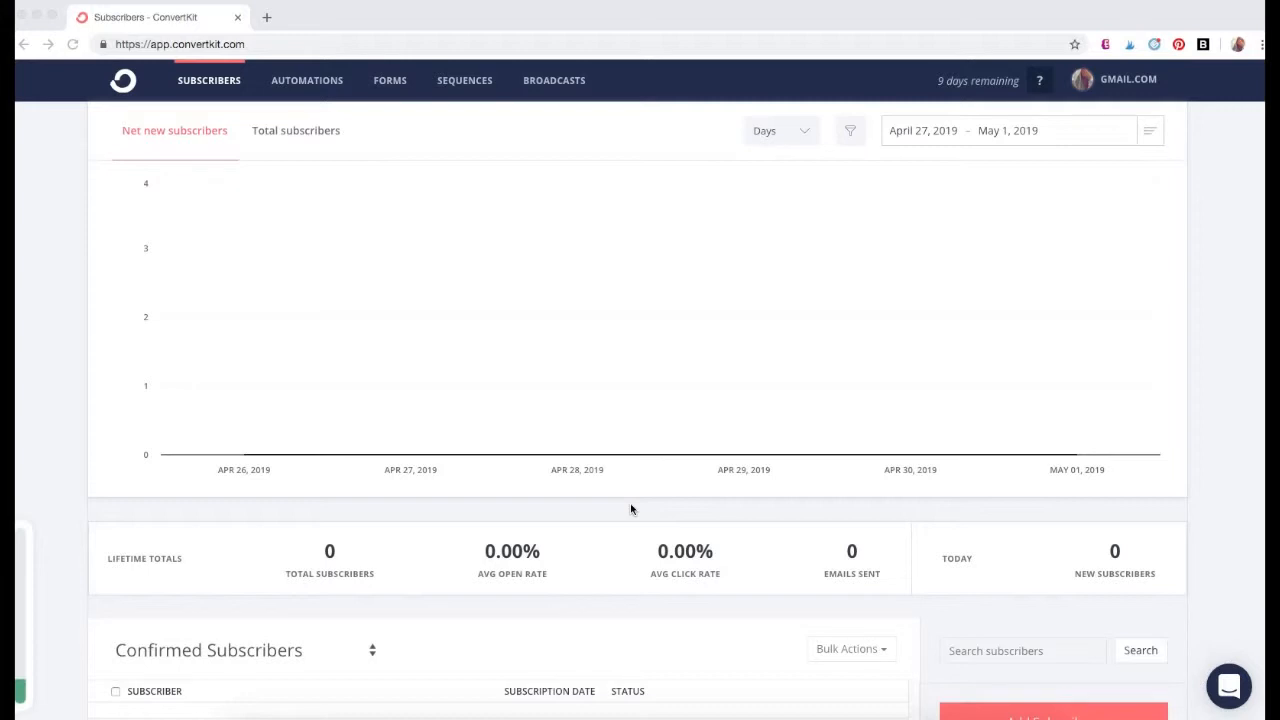
# - Examine the subscriber dashboard, including lifetime totals, the subscriber status filter options, and the segments, tags and products areas
pyautogui.scroll(-5, 656, 529)
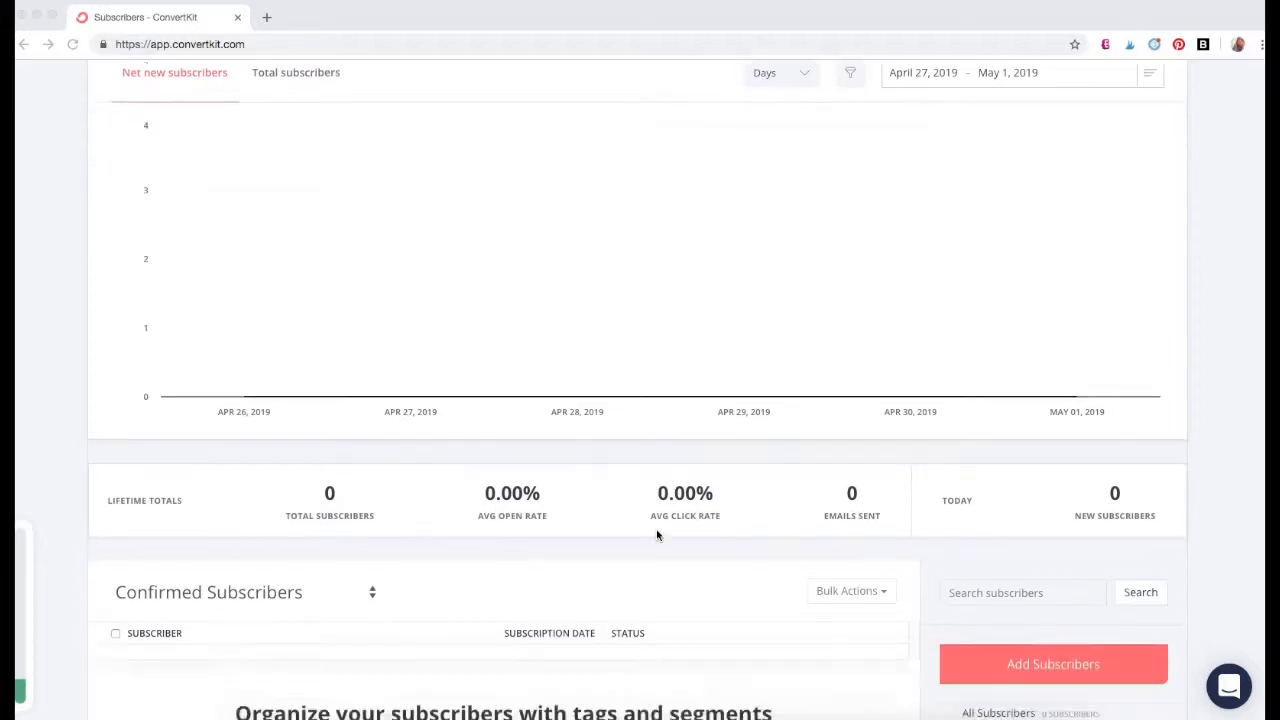
pyautogui.scroll(-2, 656, 535)
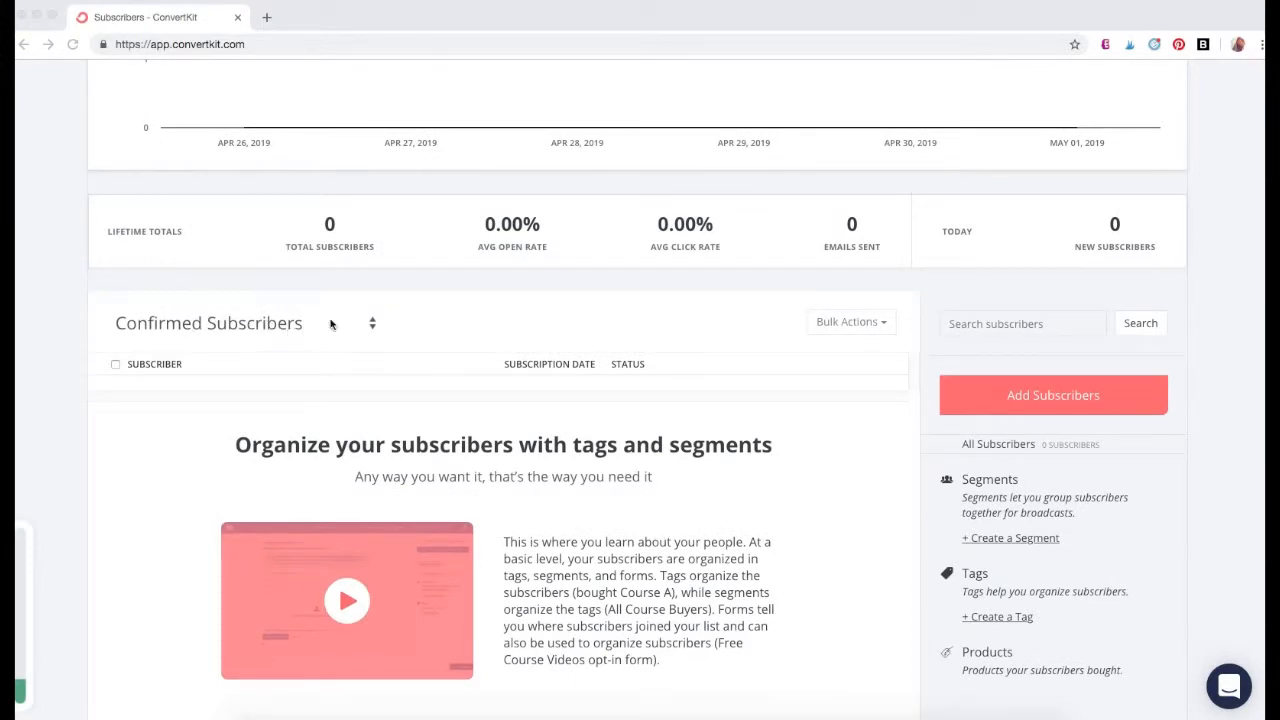
pyautogui.click(372, 323)
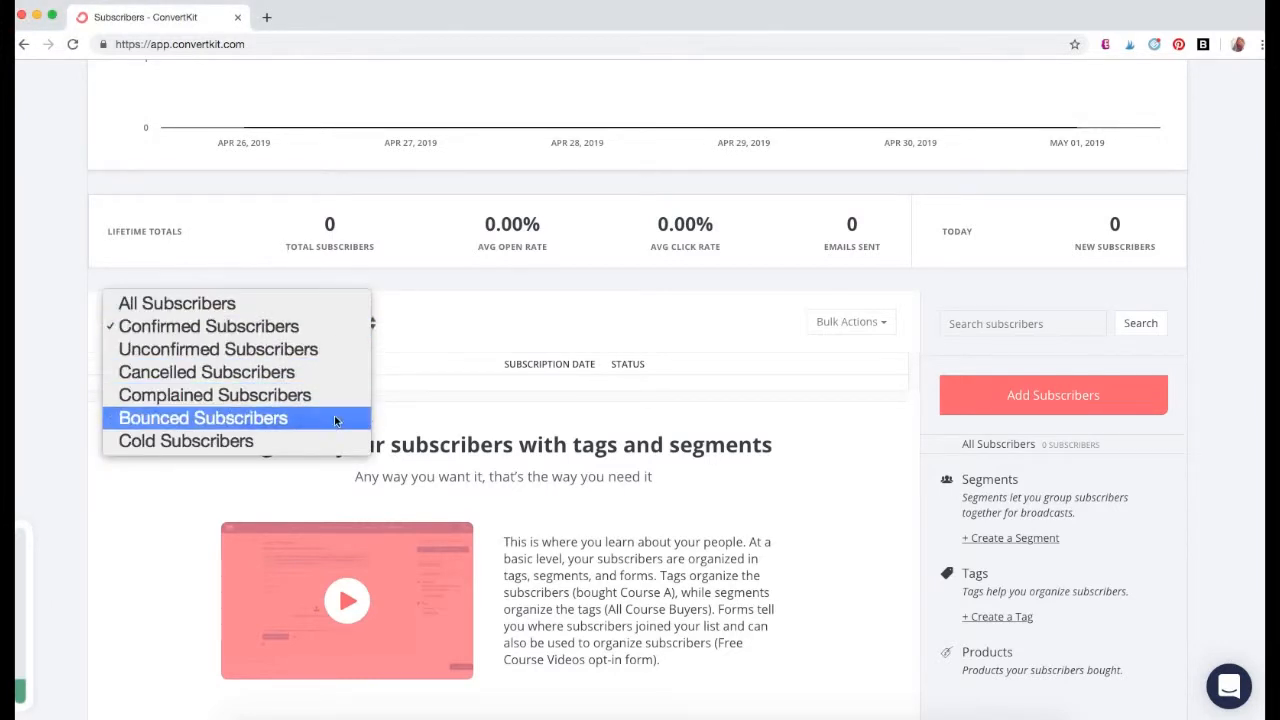
pyautogui.click(1231, 526)
pyautogui.scroll(-1, 1231, 530)
pyautogui.scroll(-2, 1229, 531)
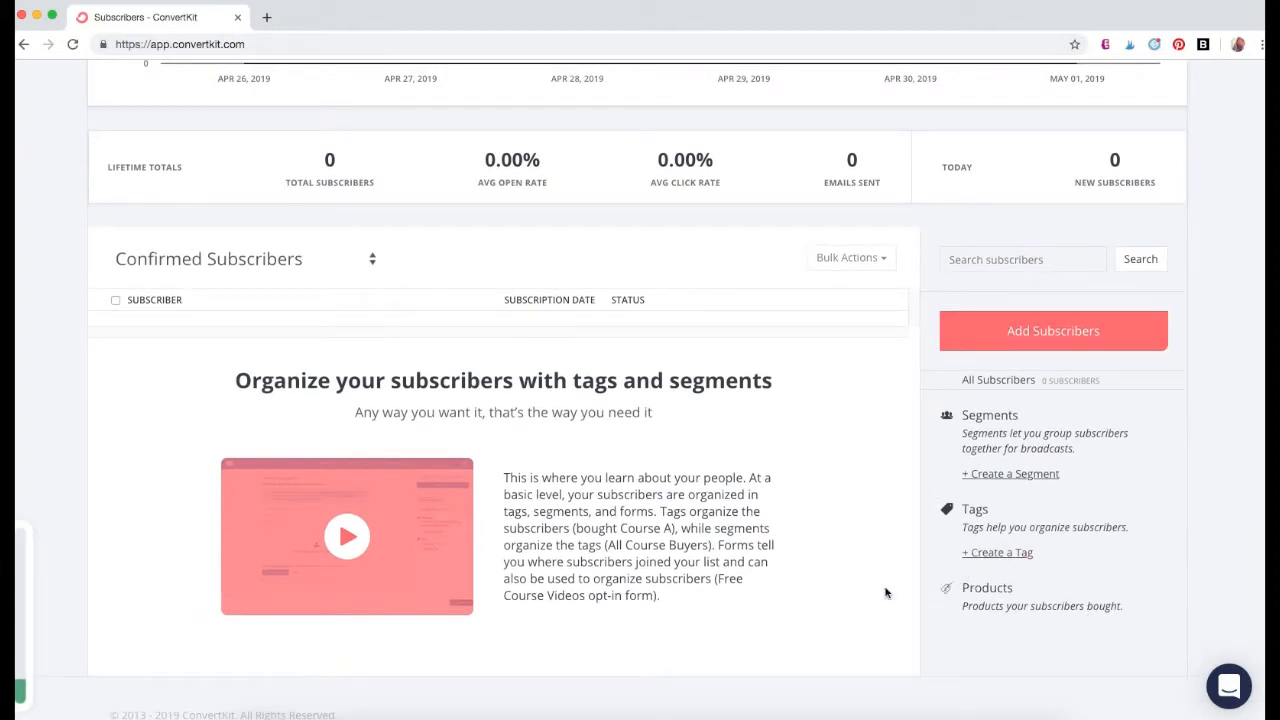
pyautogui.scroll(2, 822, 588)
pyautogui.scroll(5, 833, 600)
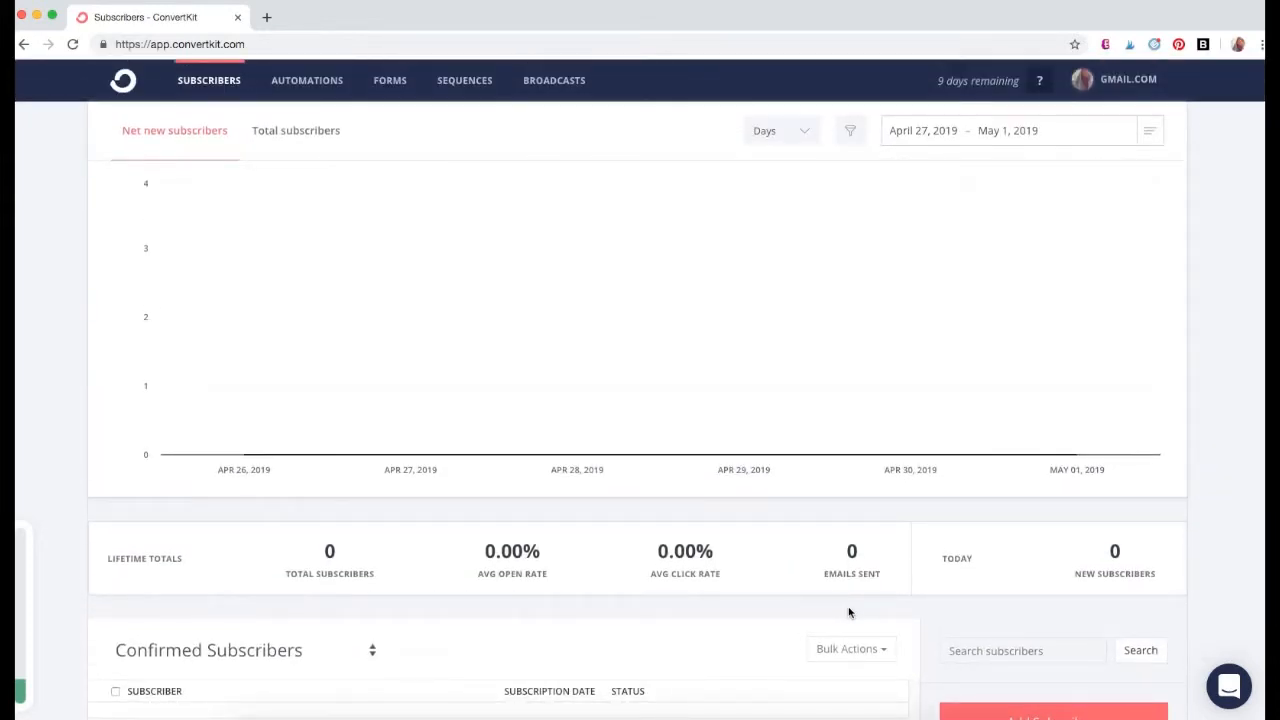
# - Create a new form in the Inline display format using the Mills template
pyautogui.click(391, 82)
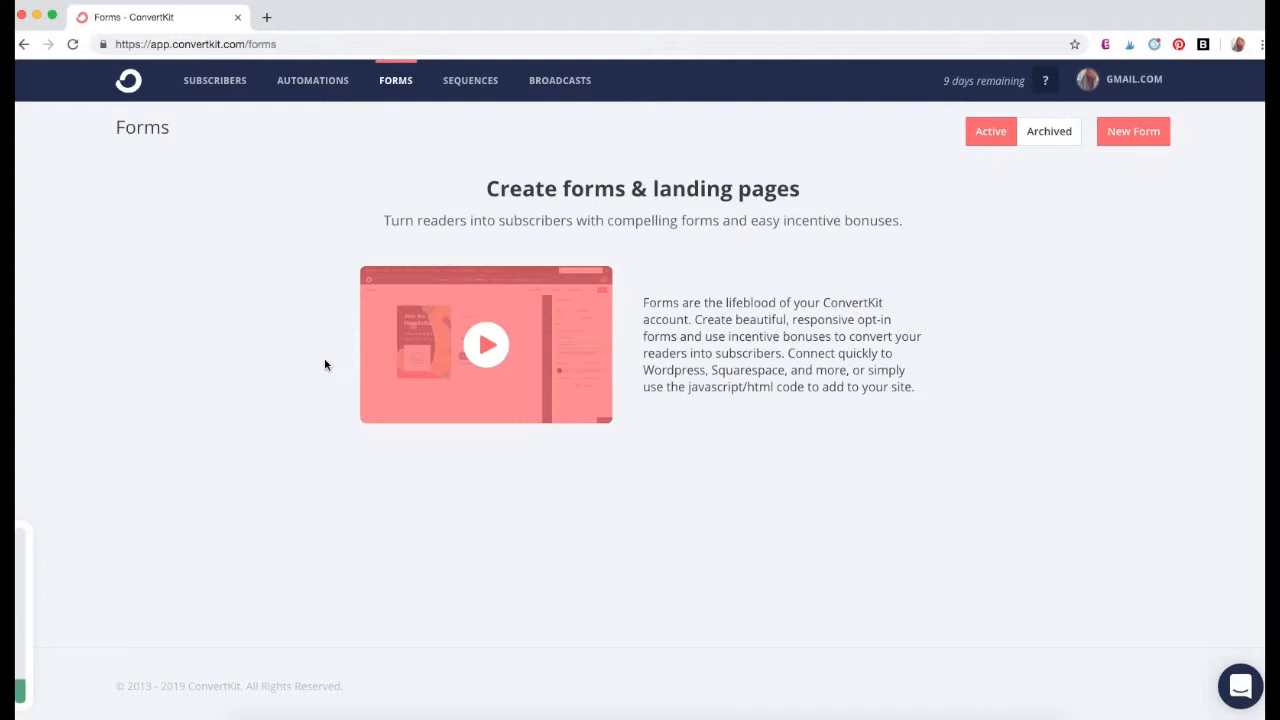
pyautogui.click(1122, 134)
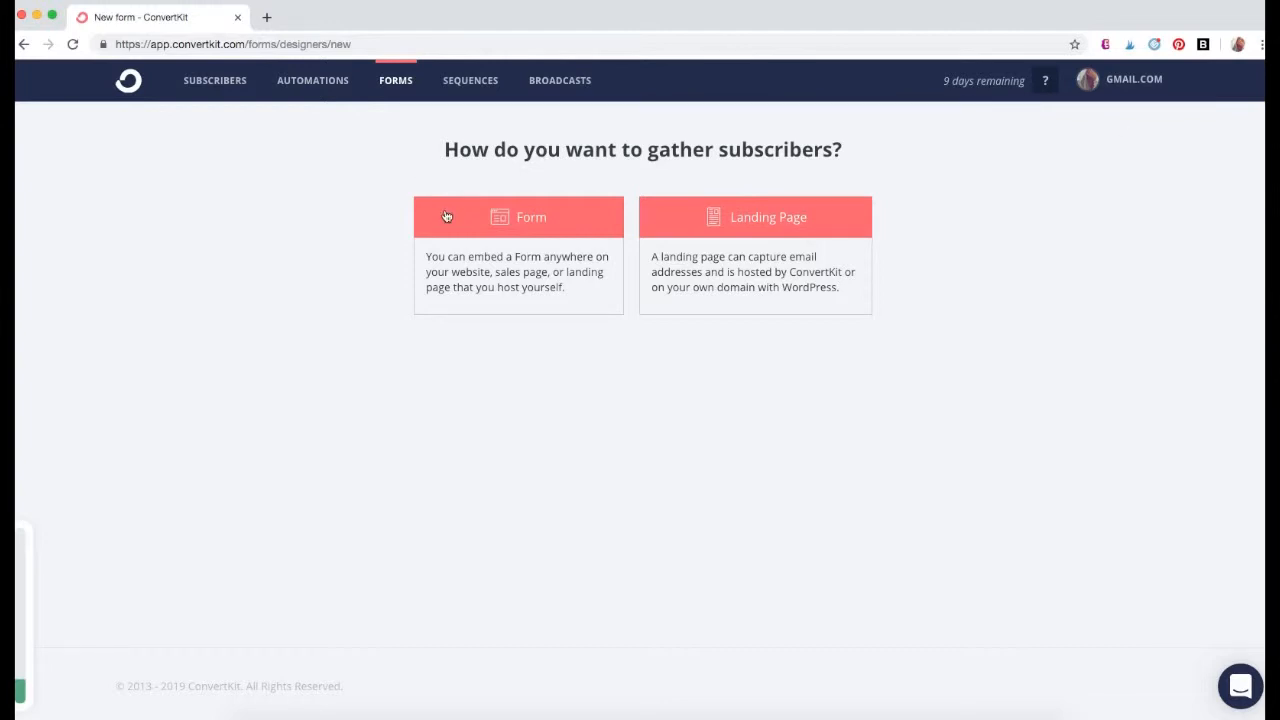
pyautogui.click(471, 229)
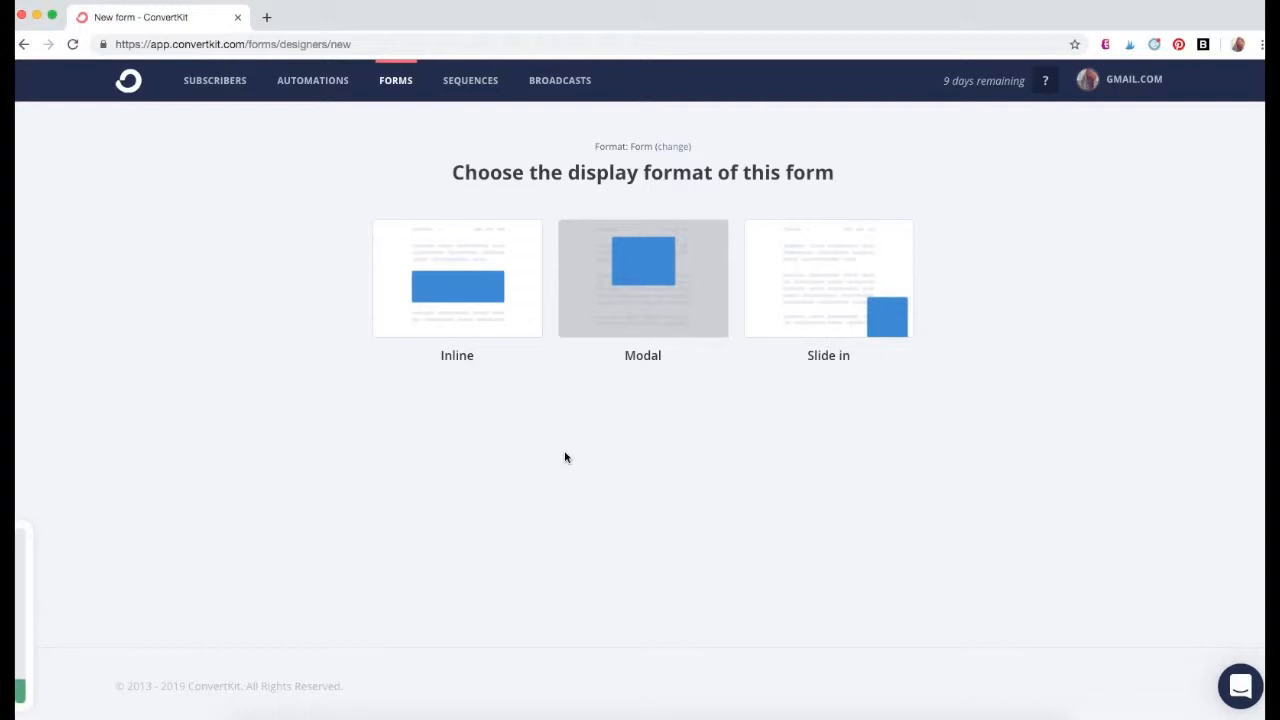
pyautogui.click(485, 324)
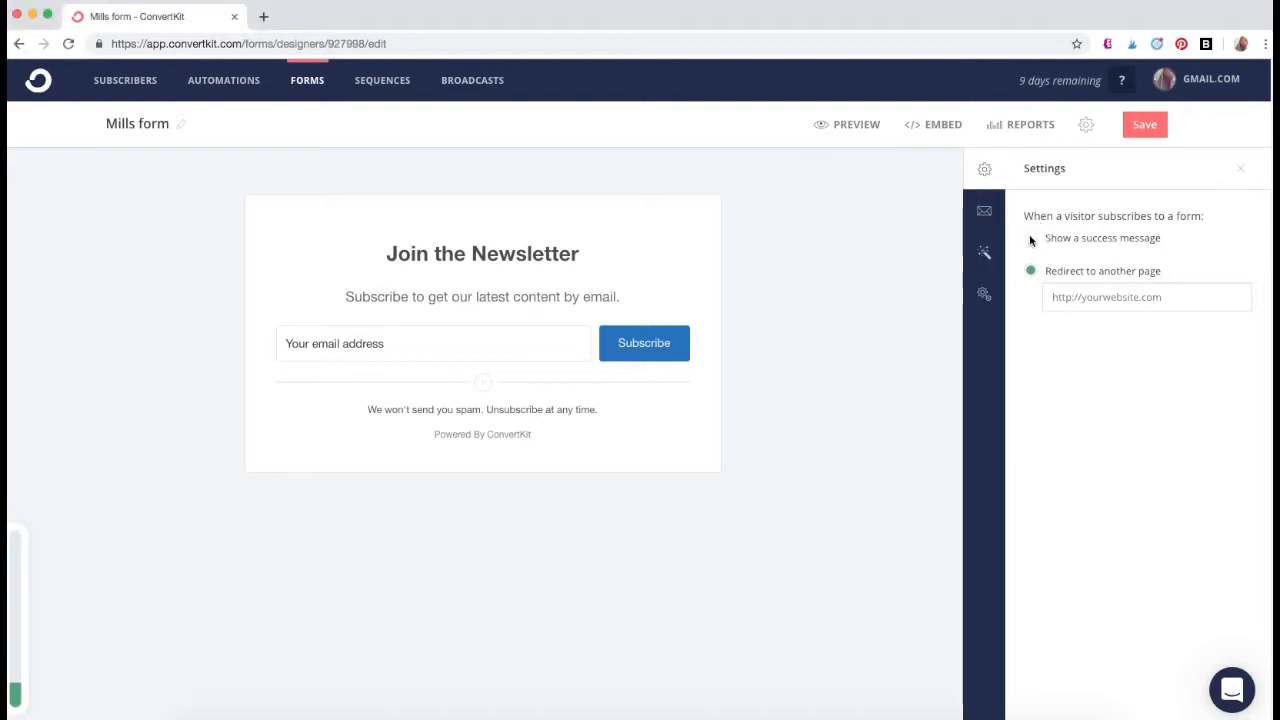
# - Try both post-subscription actions, redirecting to another page and showing a success message, ending on the success message
pyautogui.click(1031, 241)
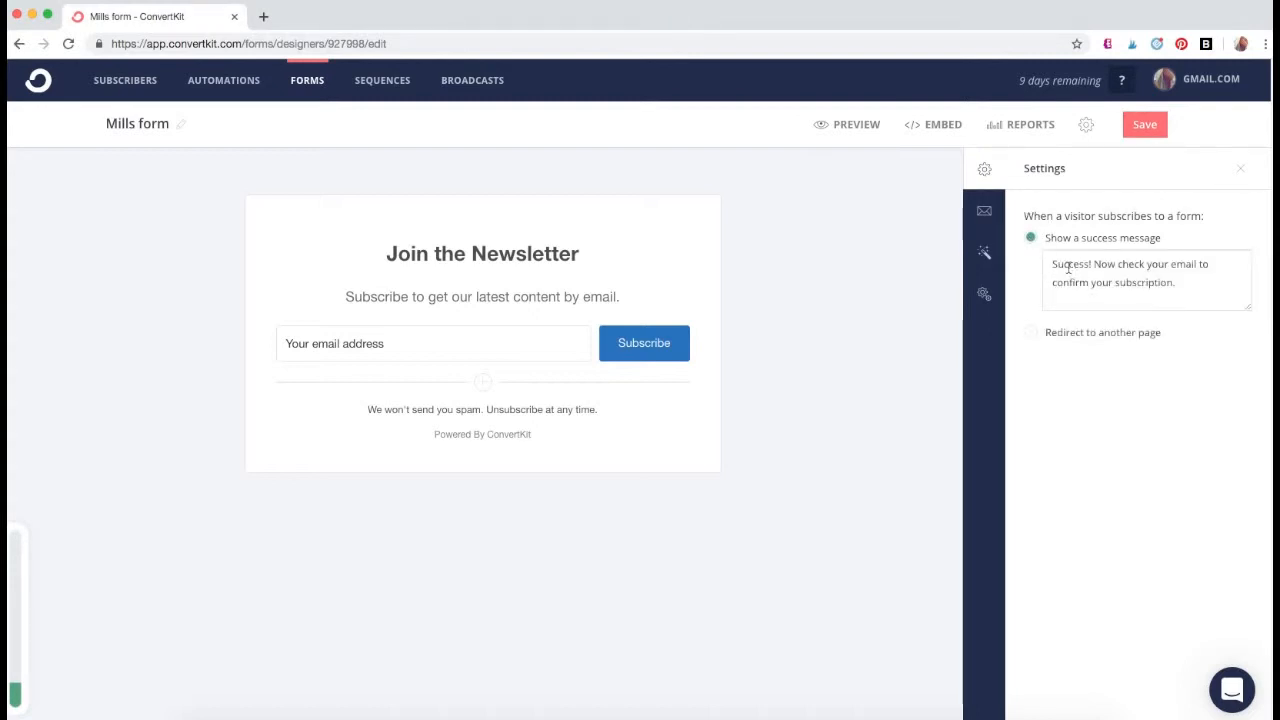
pyautogui.click(1031, 332)
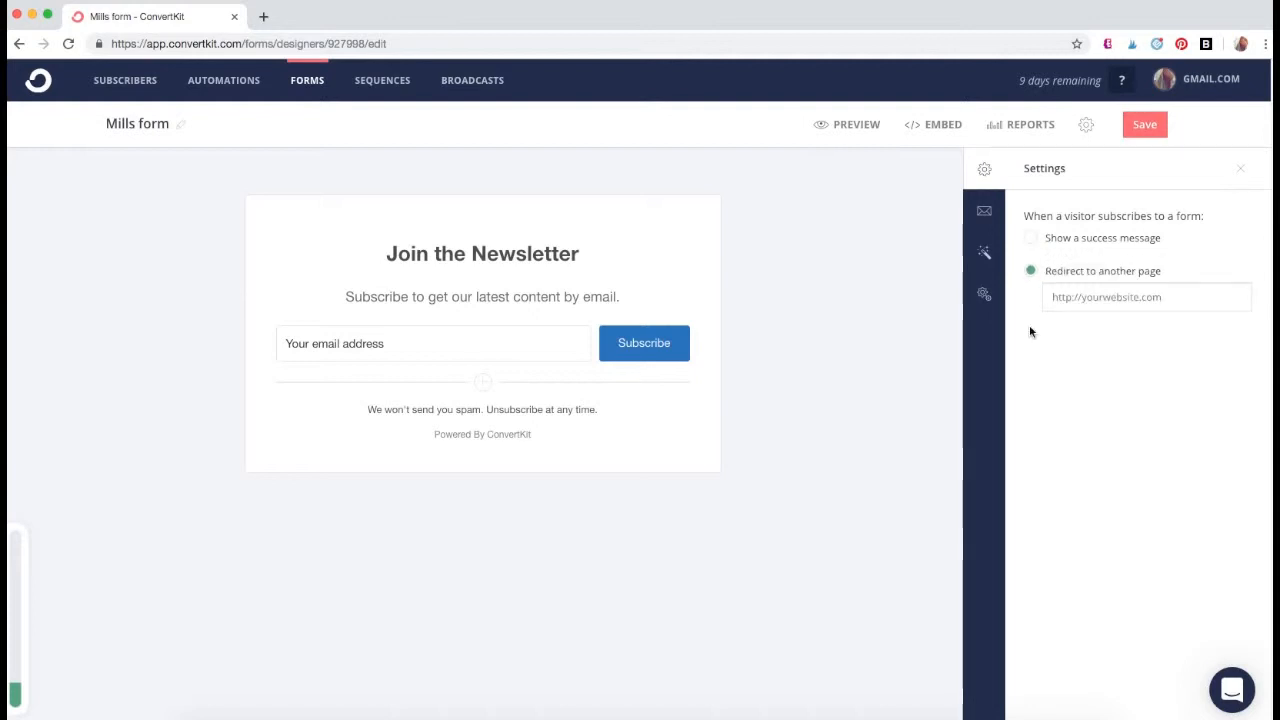
pyautogui.click(1031, 237)
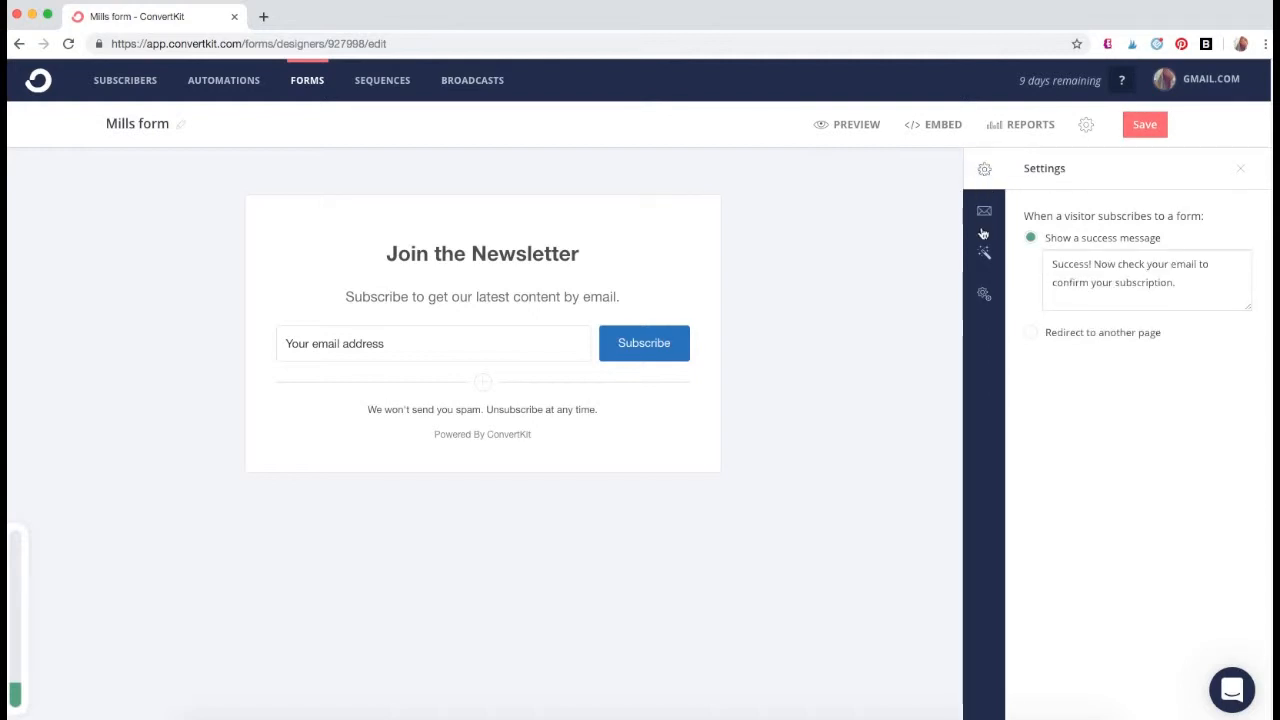
# - Review the sender, subject and message of the form's incentive email, then close the email contents
pyautogui.click(984, 211)
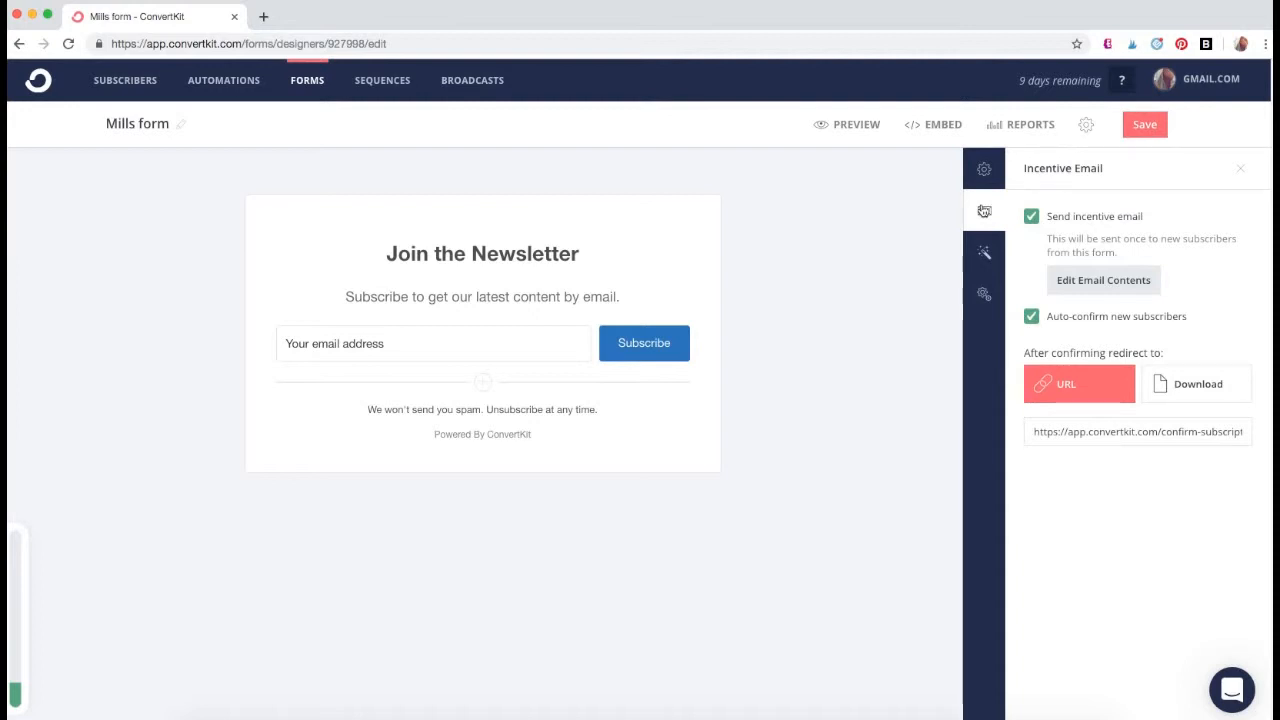
pyautogui.click(1110, 283)
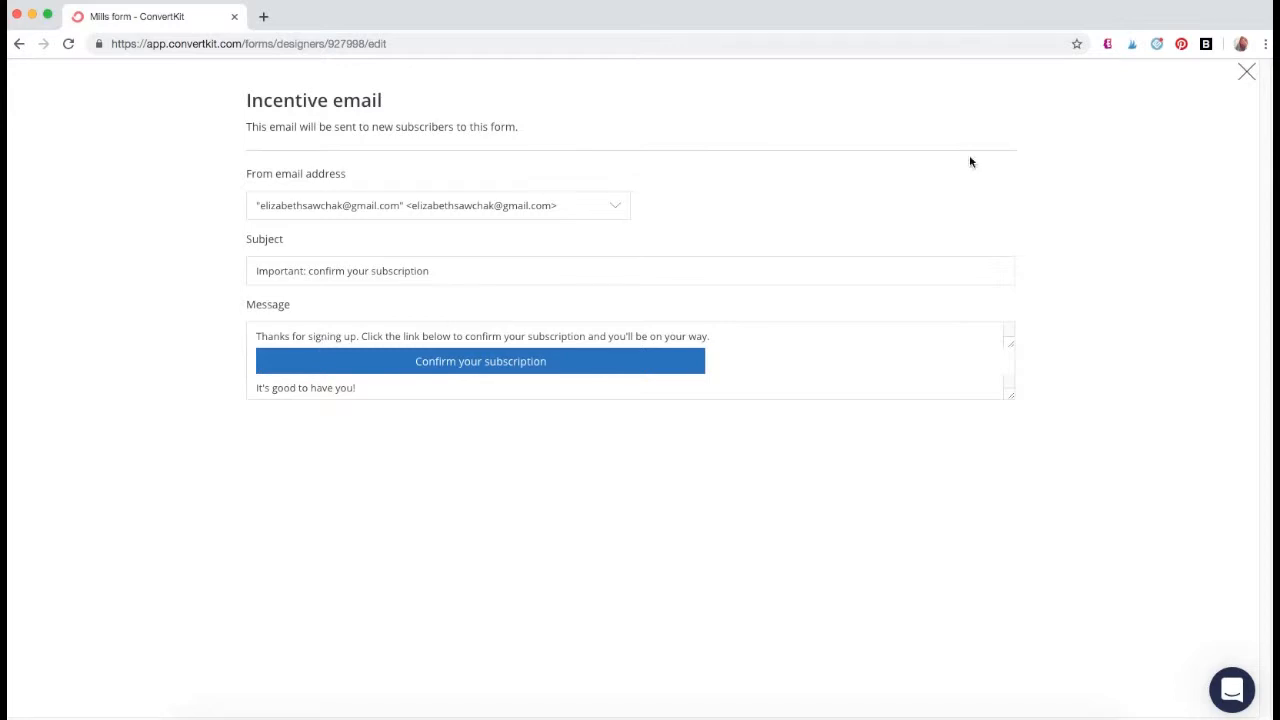
pyautogui.click(1245, 71)
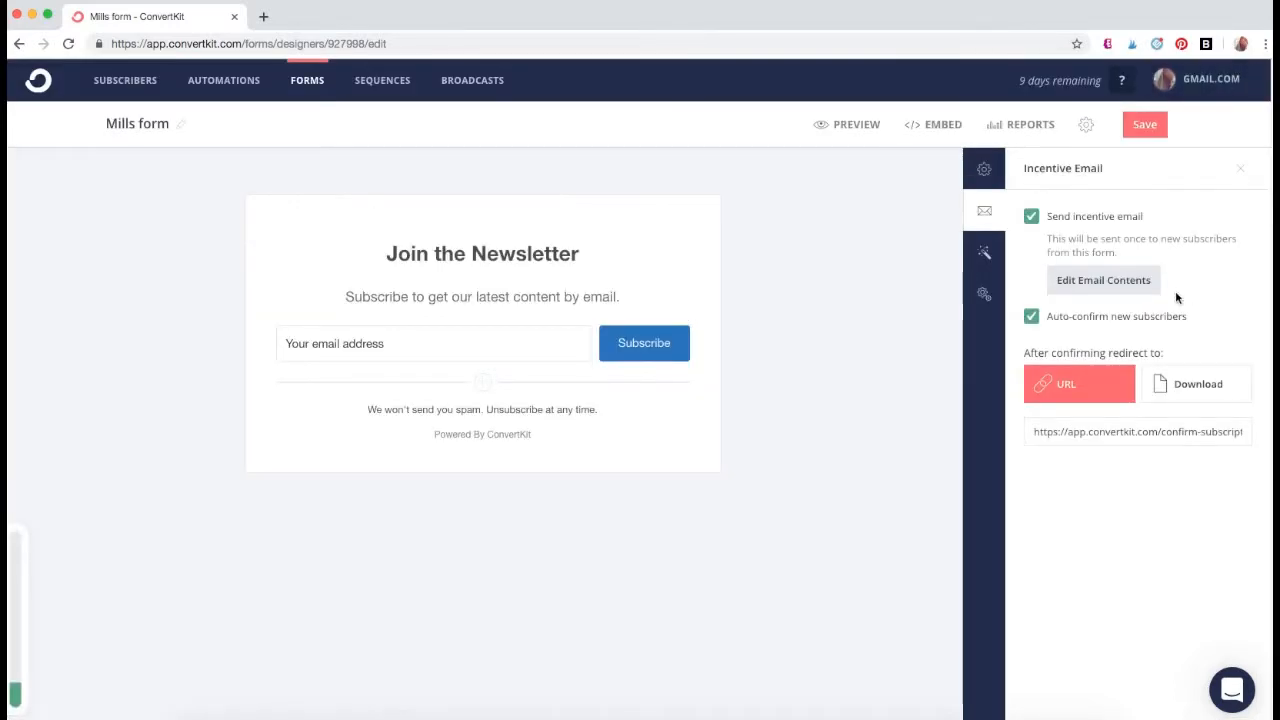
# - Try the Download option for confirmed subscribers and turn off the form's incentive email
pyautogui.click(1032, 218)
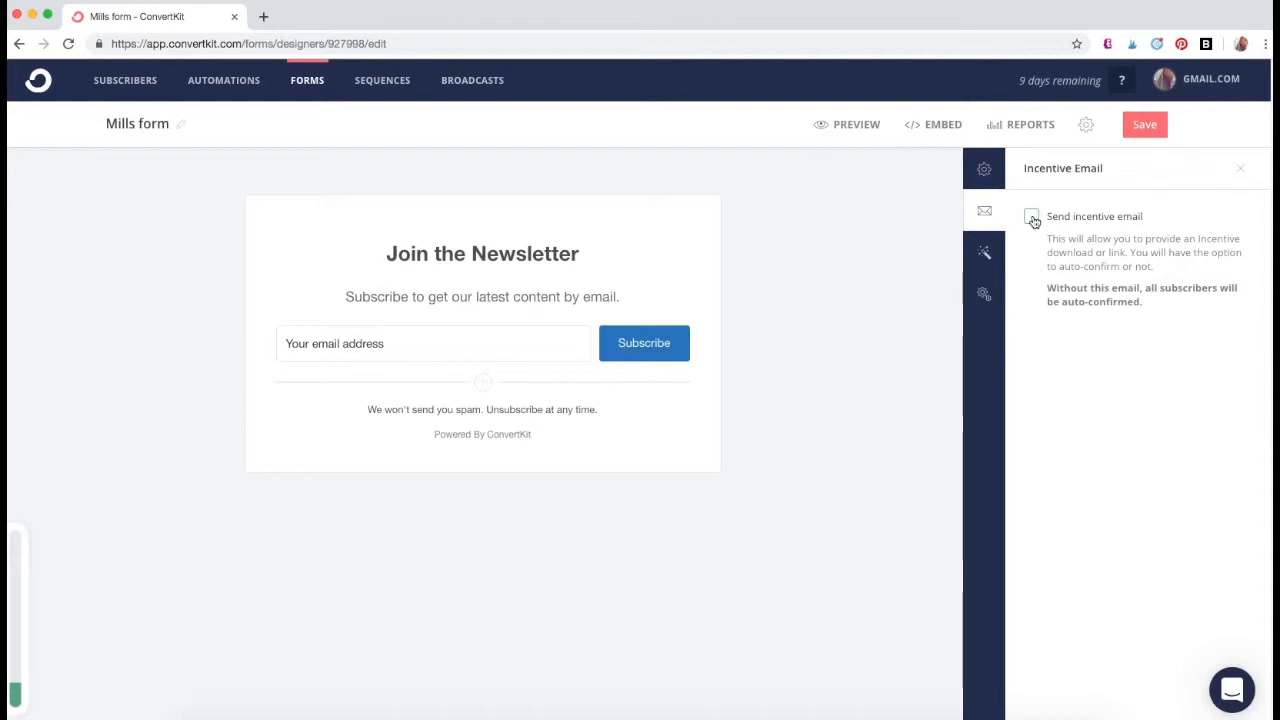
pyautogui.click(1032, 218)
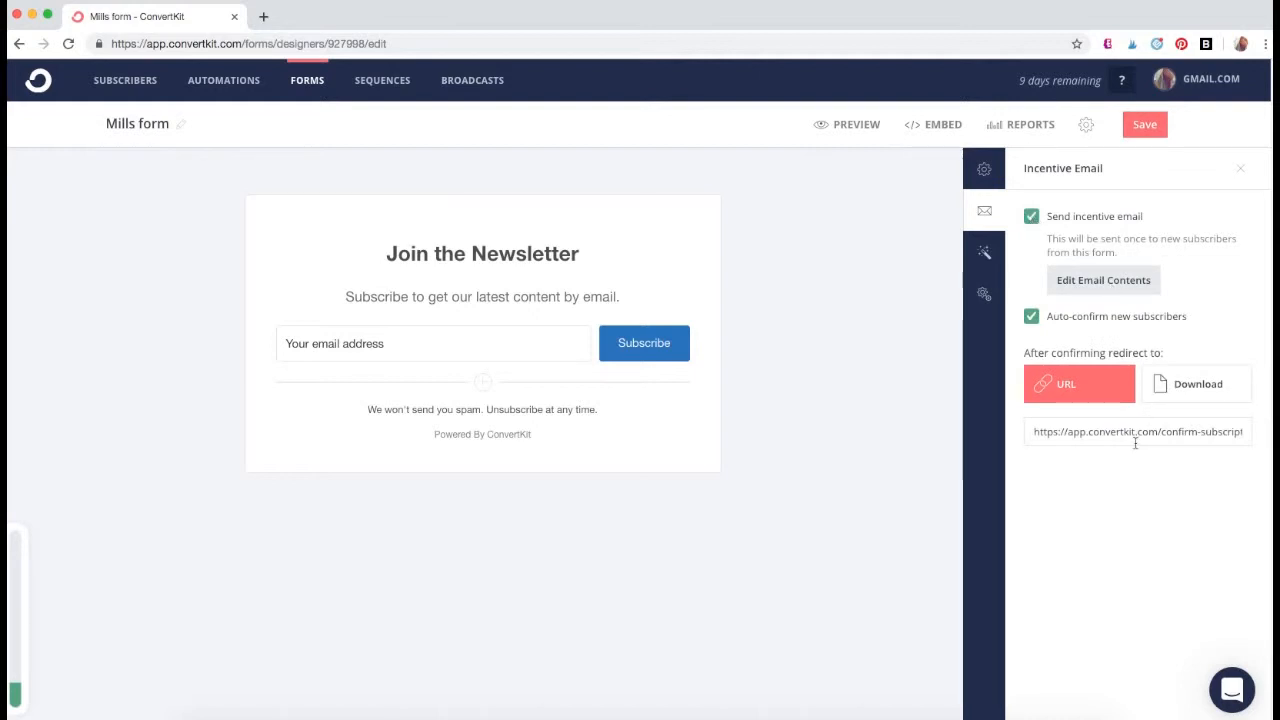
pyautogui.click(1195, 378)
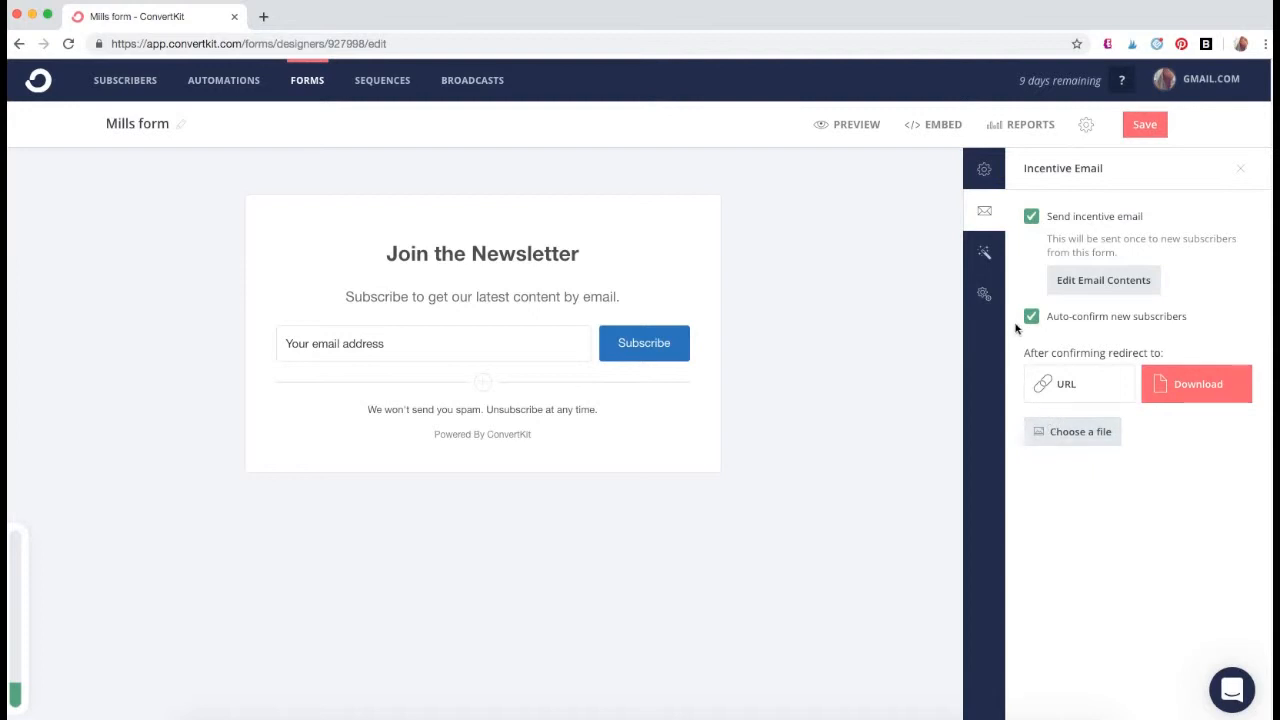
pyautogui.click(1031, 217)
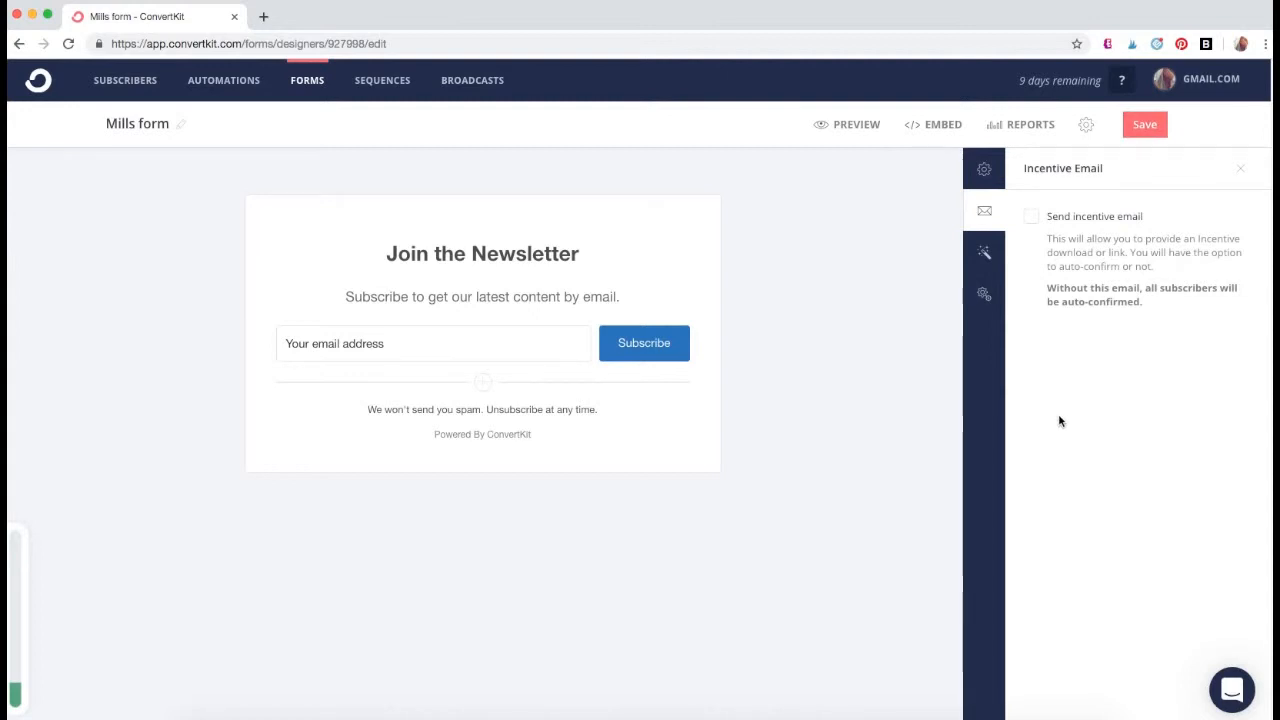
# - Set the form to redirect visitors to another page after they subscribe, and check the incentive email setting
pyautogui.click(984, 169)
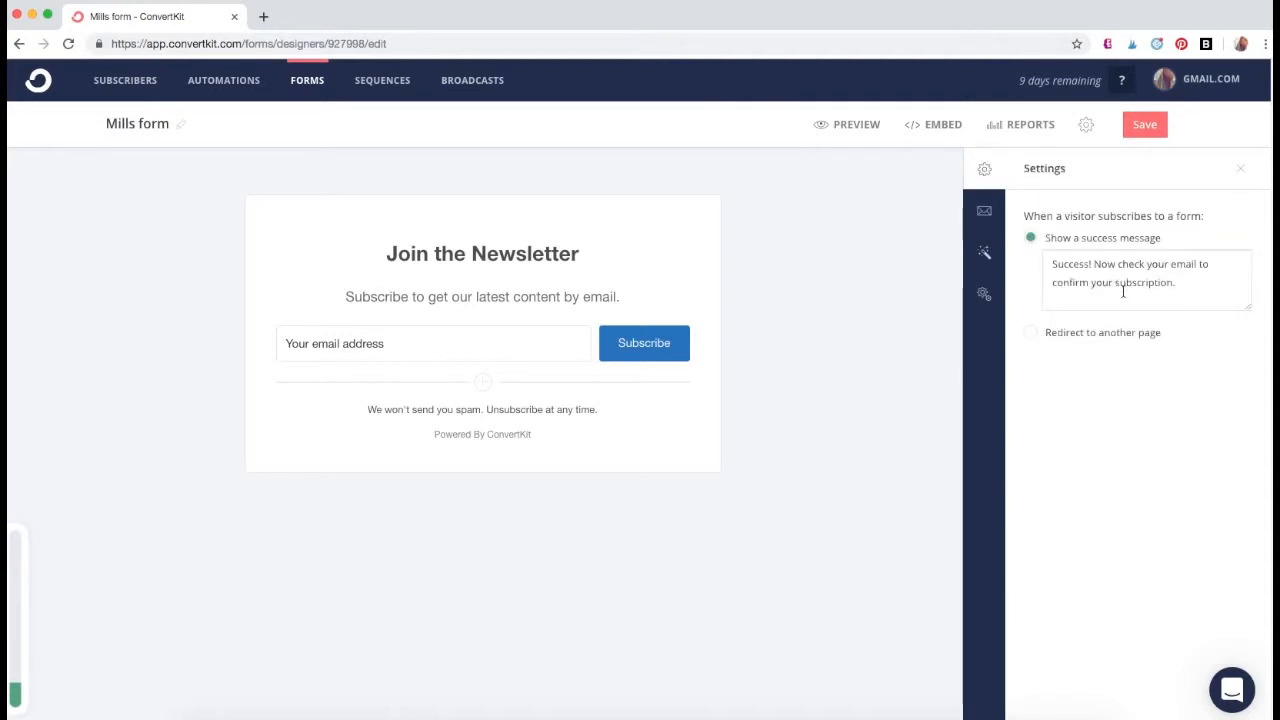
pyautogui.click(1060, 334)
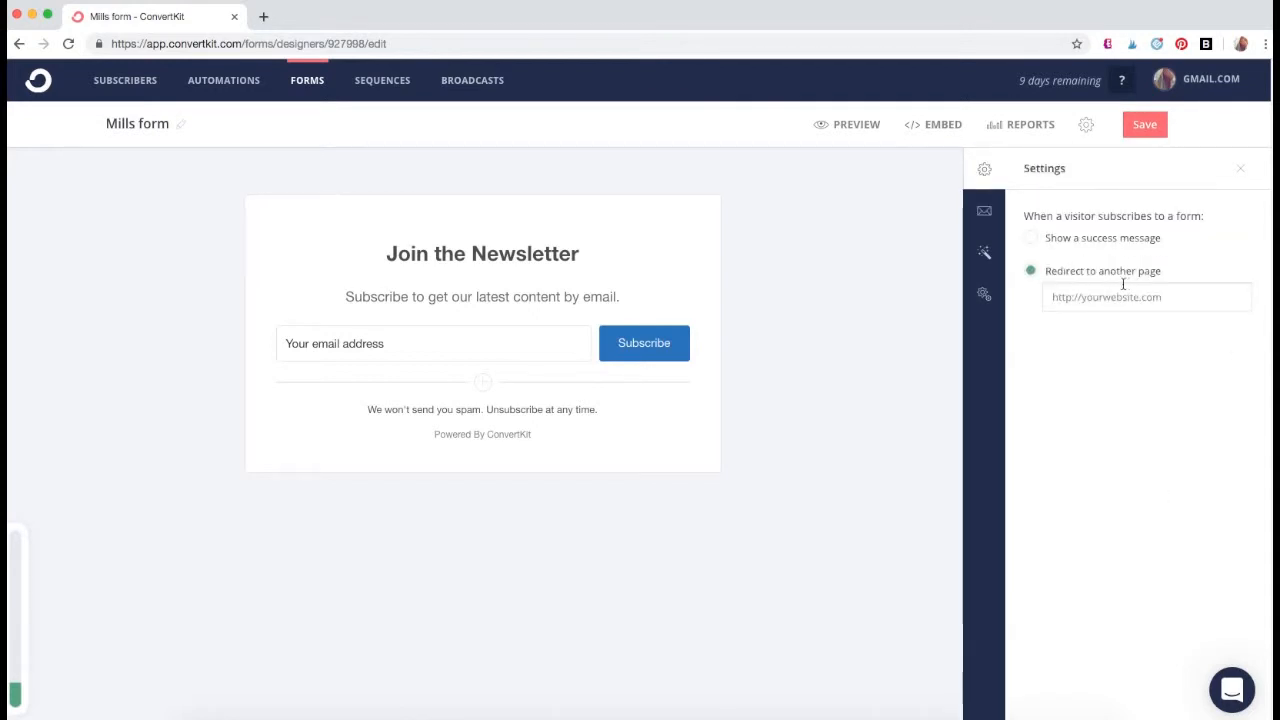
pyautogui.click(979, 212)
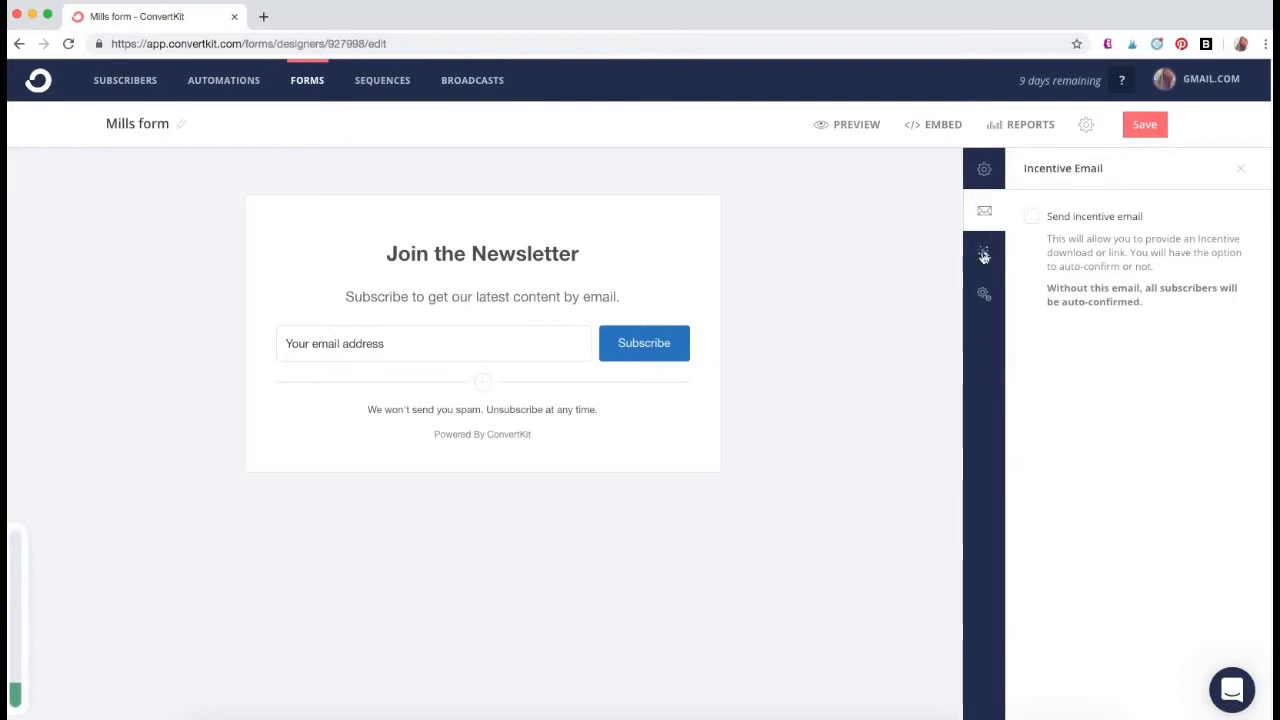
# - Try the color picker for the form's background, ending on white (#ffffff)
pyautogui.click(983, 256)
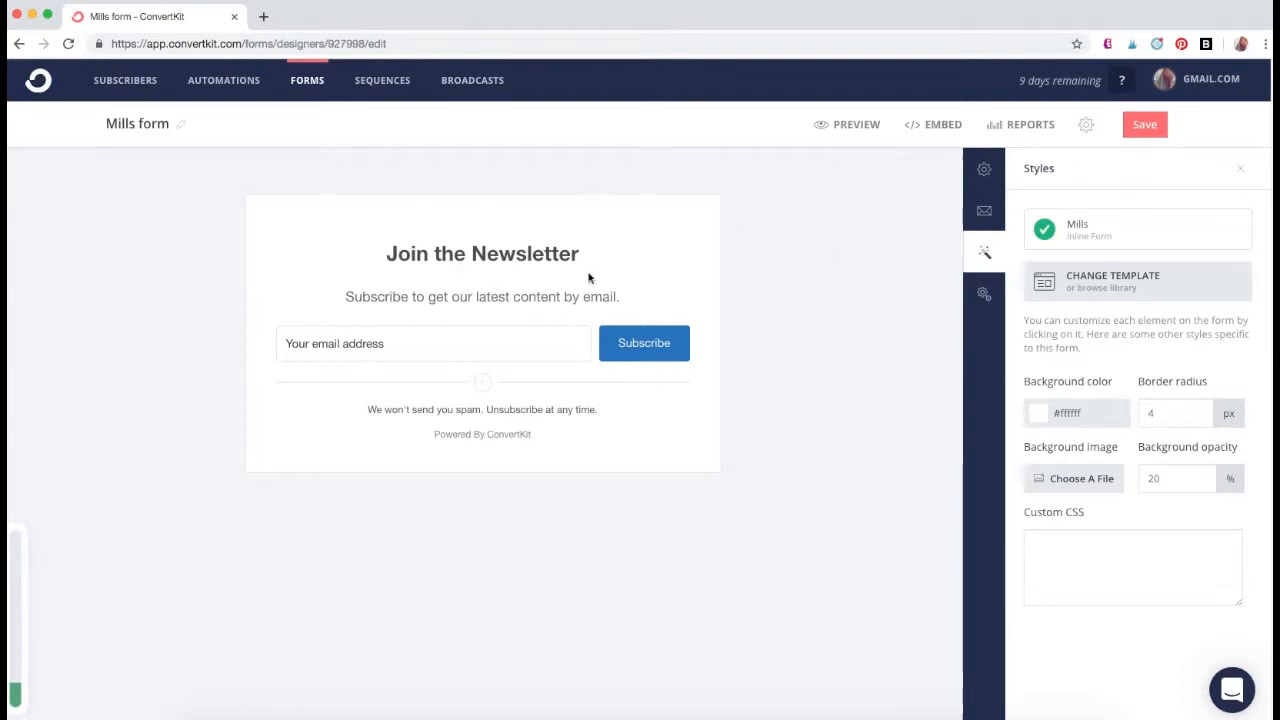
pyautogui.click(1042, 420)
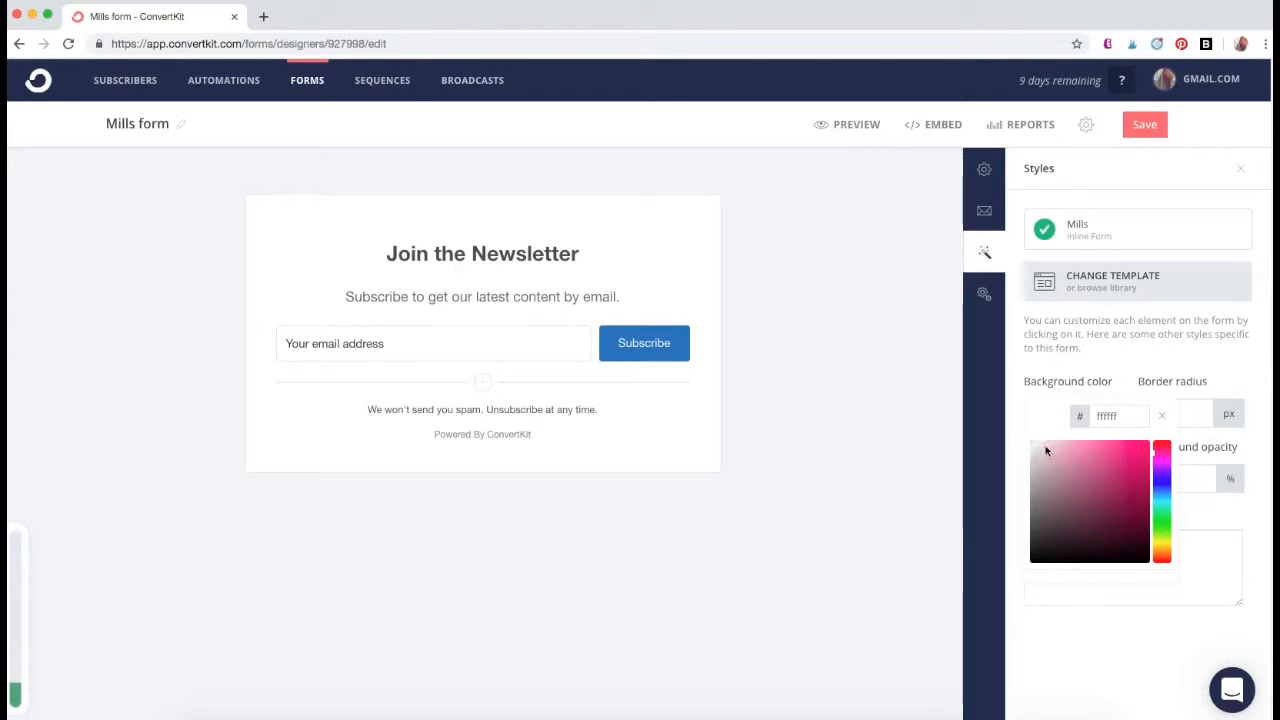
pyautogui.moveTo(1033, 448); pyautogui.dragTo(996, 430)
pyautogui.click(1015, 382)
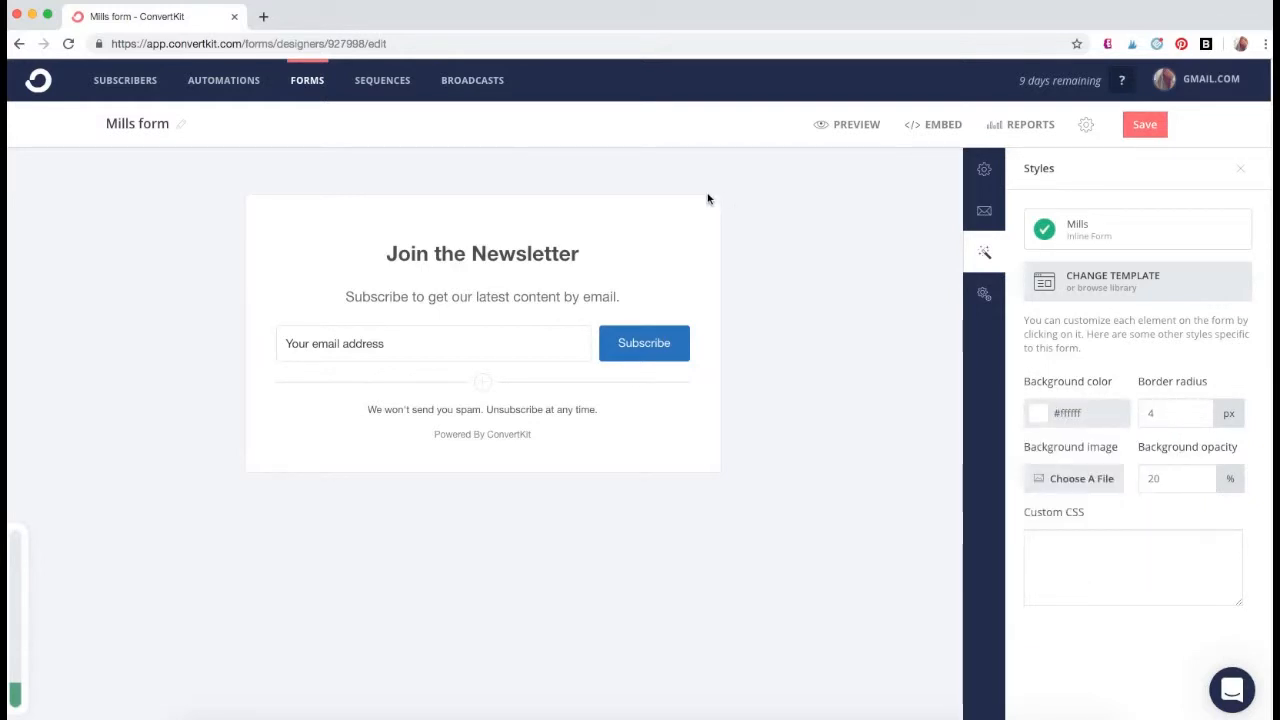
# - Set the form's border radius to 33 px and add a photo file as its background image
pyautogui.click(1176, 413)
pyautogui.click(1200, 410)
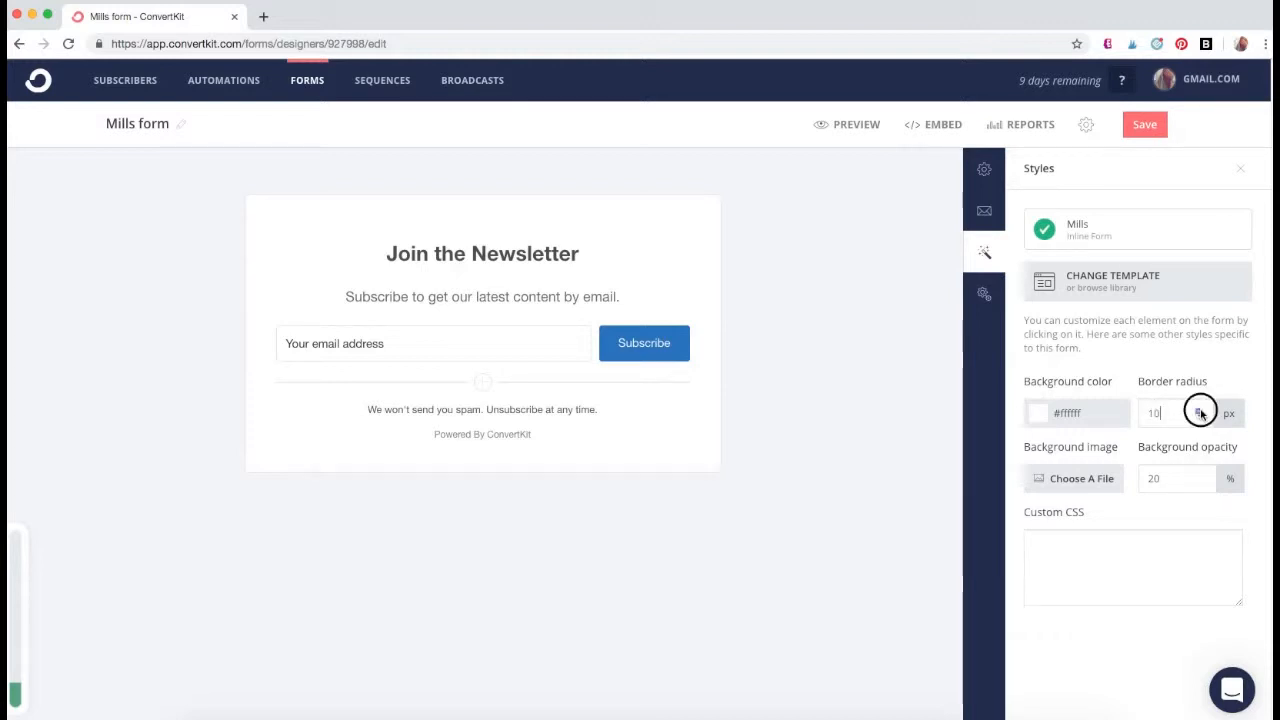
pyautogui.click(1200, 411)
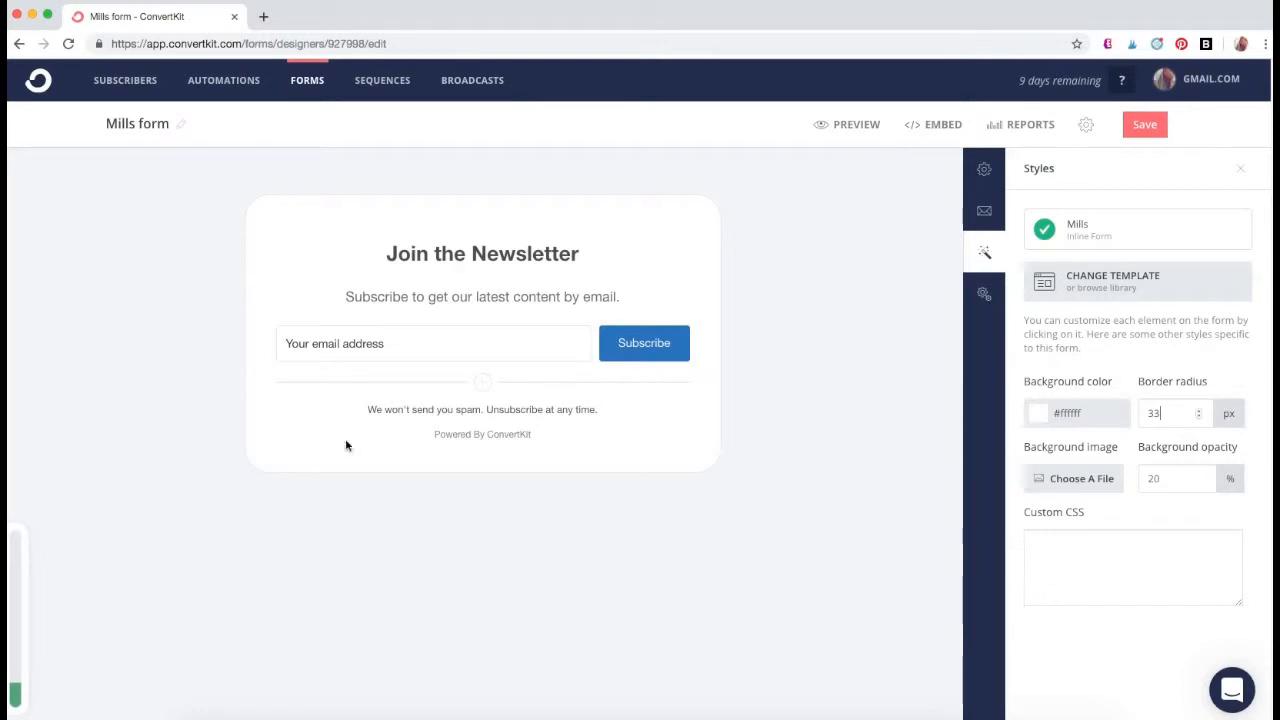
pyautogui.click(1070, 481)
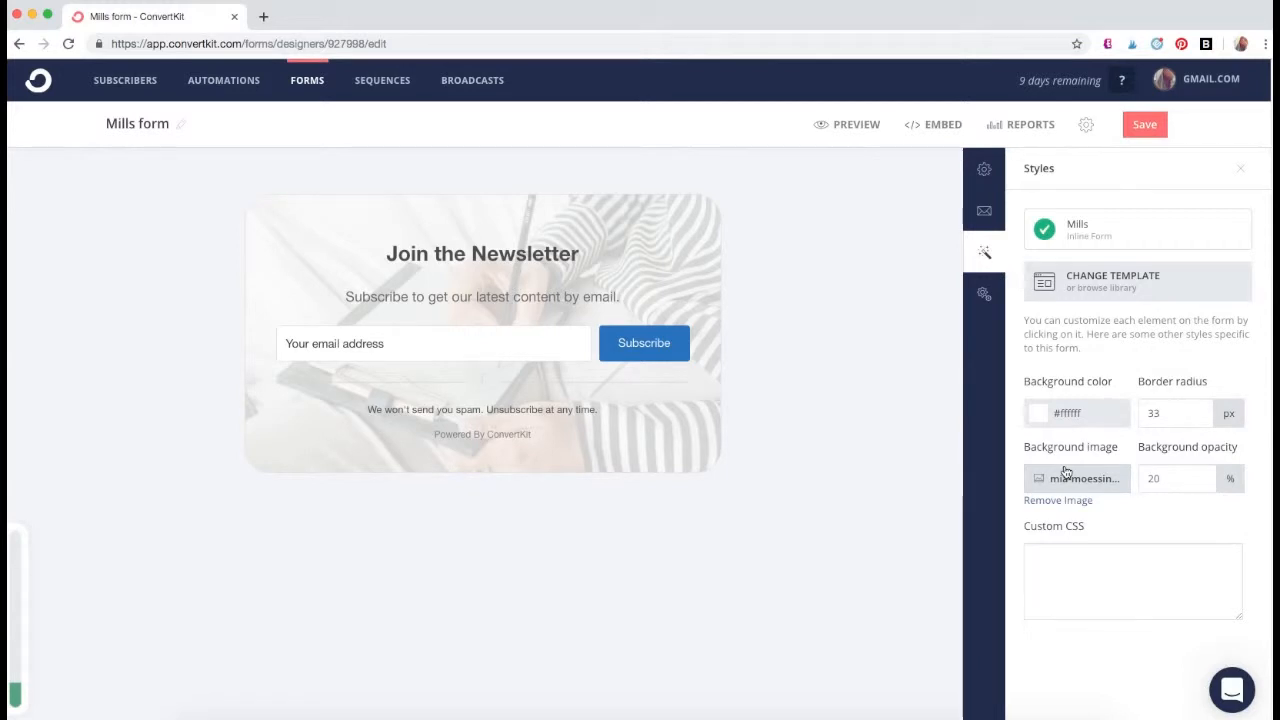
# - Change the Subscribe button's background color to the pale mint green #bbe6dc
pyautogui.click(671, 348)
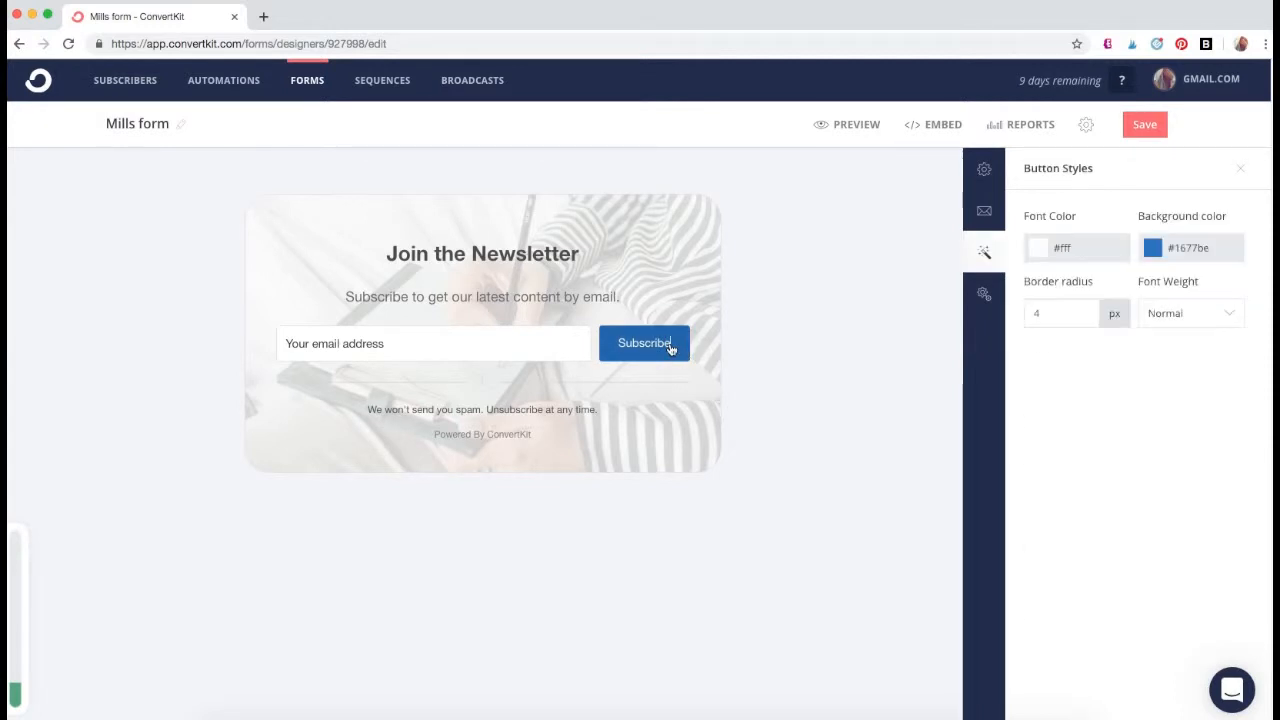
pyautogui.click(1155, 248)
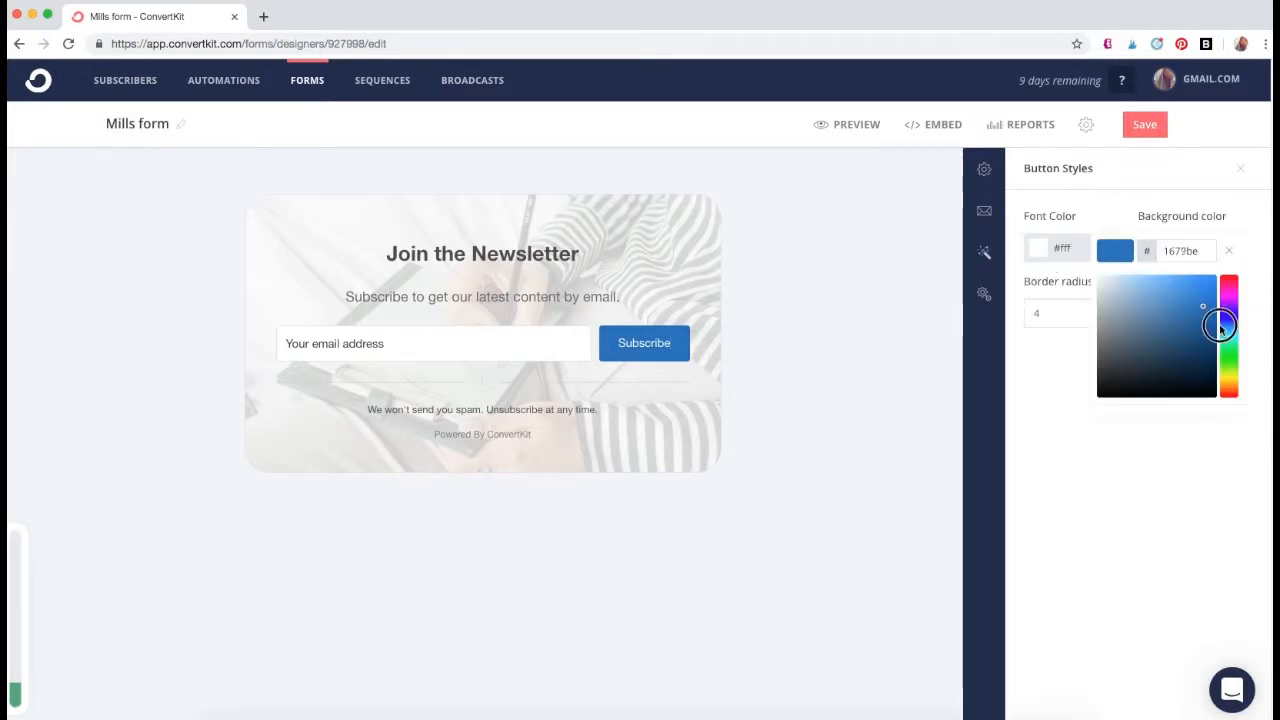
pyautogui.moveTo(1221, 320); pyautogui.dragTo(1120, 291)
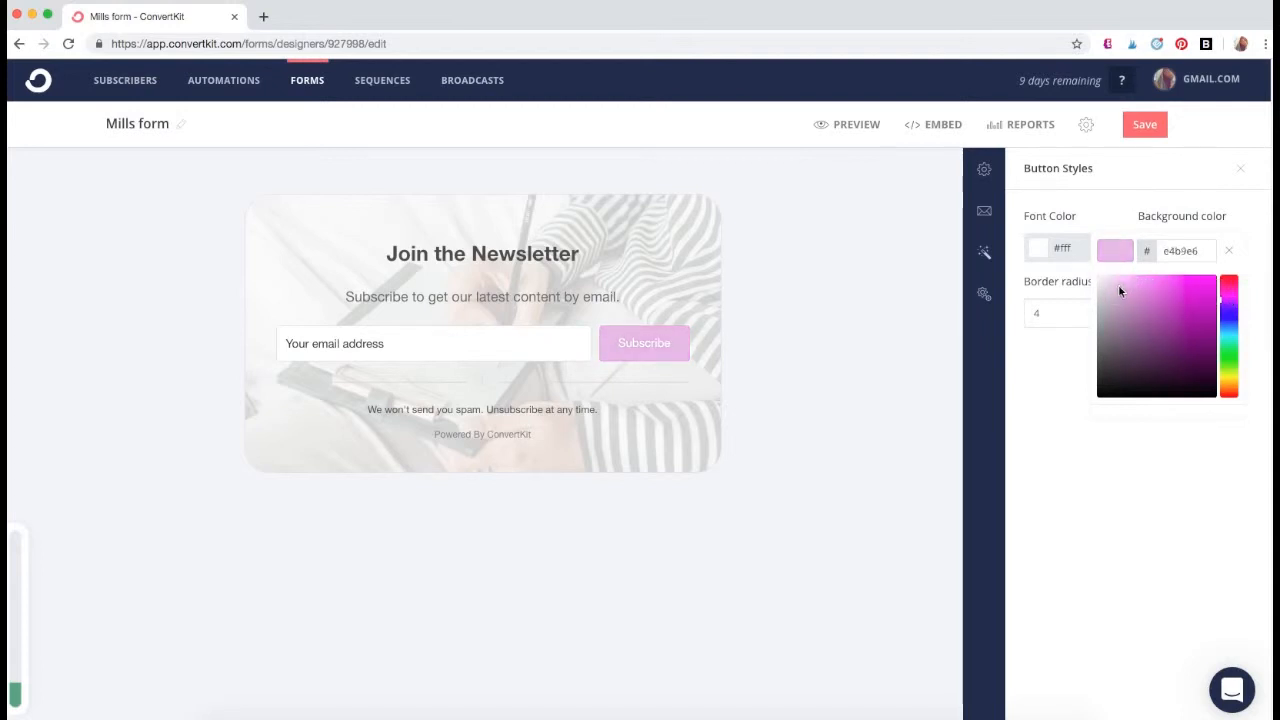
pyautogui.moveTo(1222, 308); pyautogui.dragTo(1222, 343)
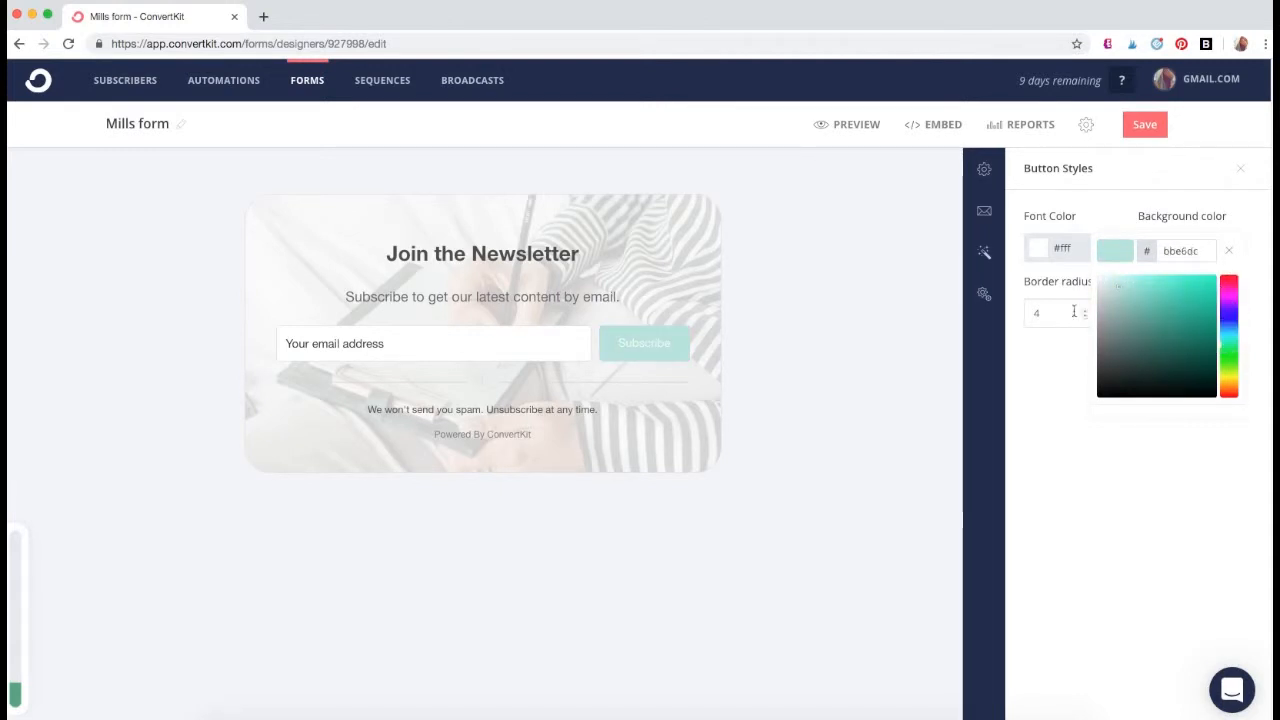
pyautogui.click(1066, 373)
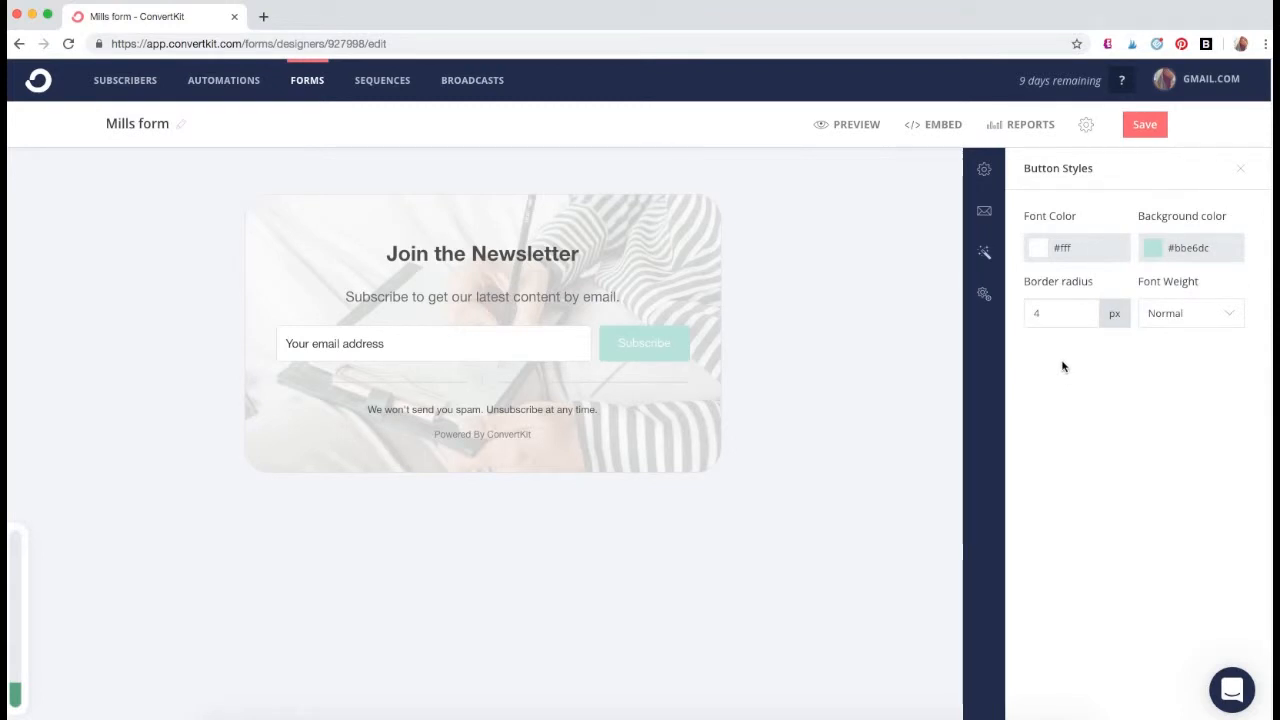
# - Enable sending subscribers to the thank you page and Invisible reCAPTCHA in the form's advanced settings
pyautogui.click(985, 298)
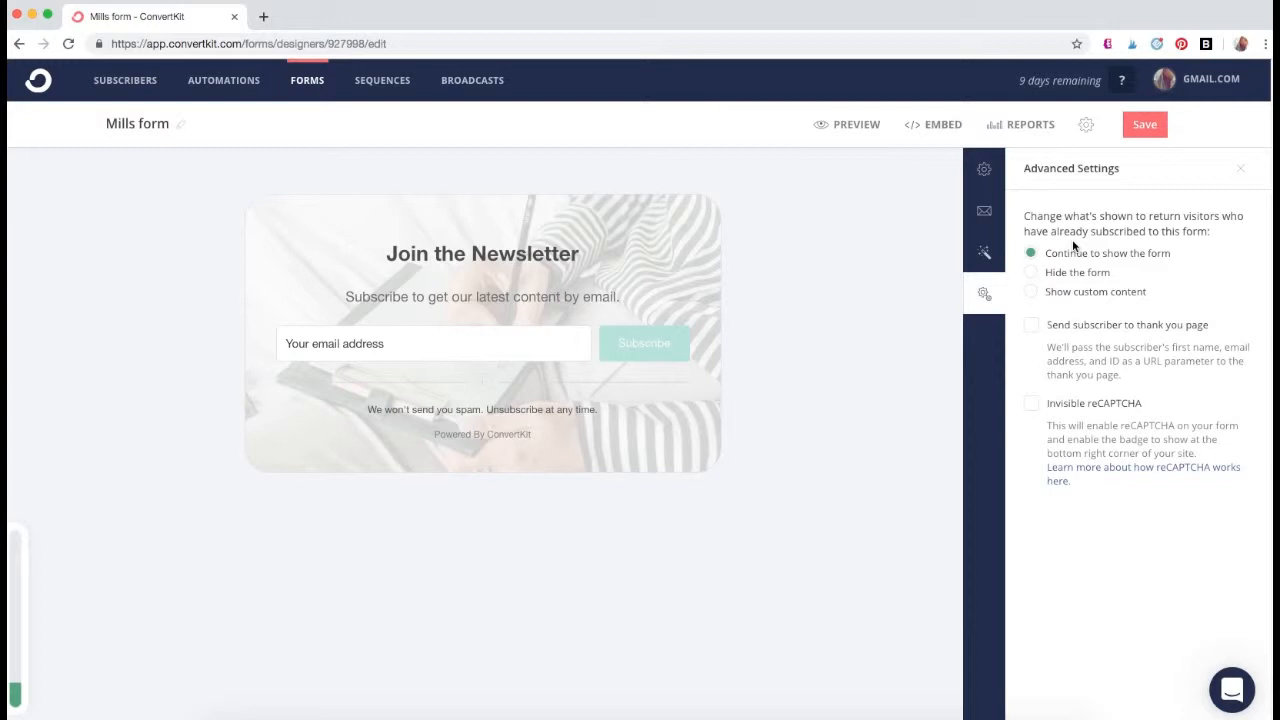
pyautogui.click(1031, 326)
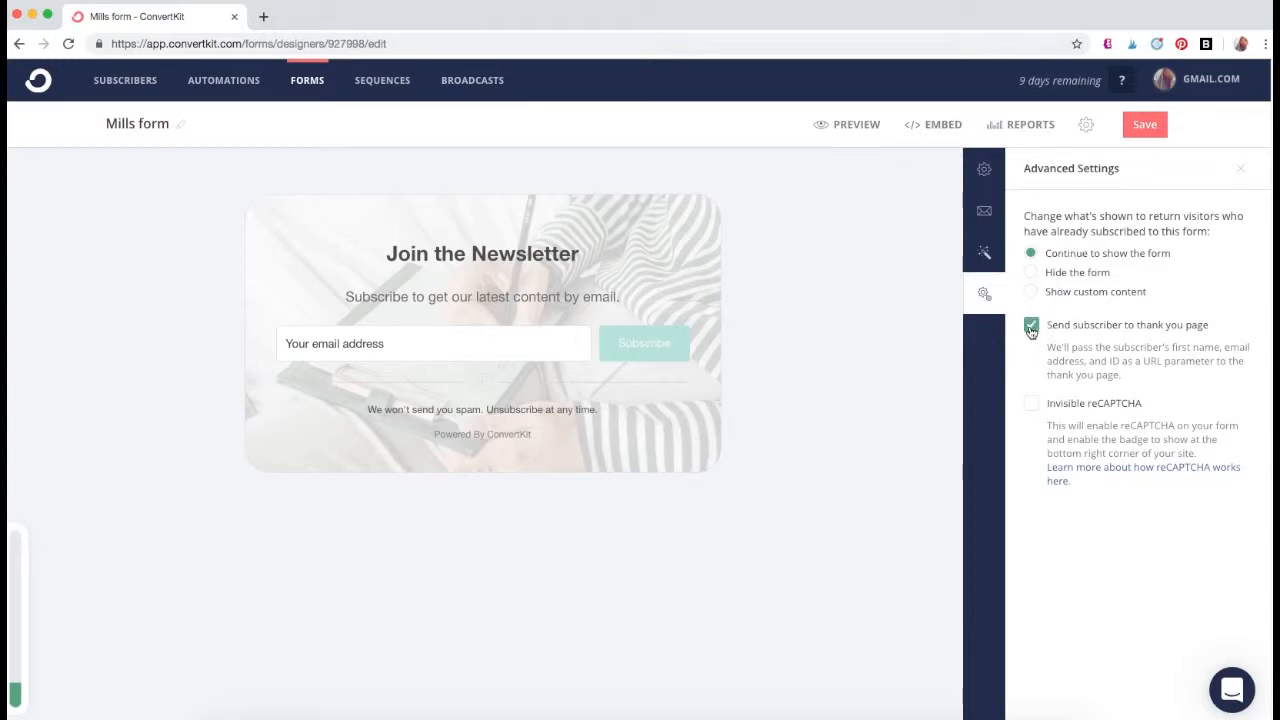
pyautogui.click(1031, 404)
# - Replace the form's heading with "Download Your Free Cheat Sheet" and its subheading with "Start growing your email list today"
pyautogui.tripleClick(447, 253)
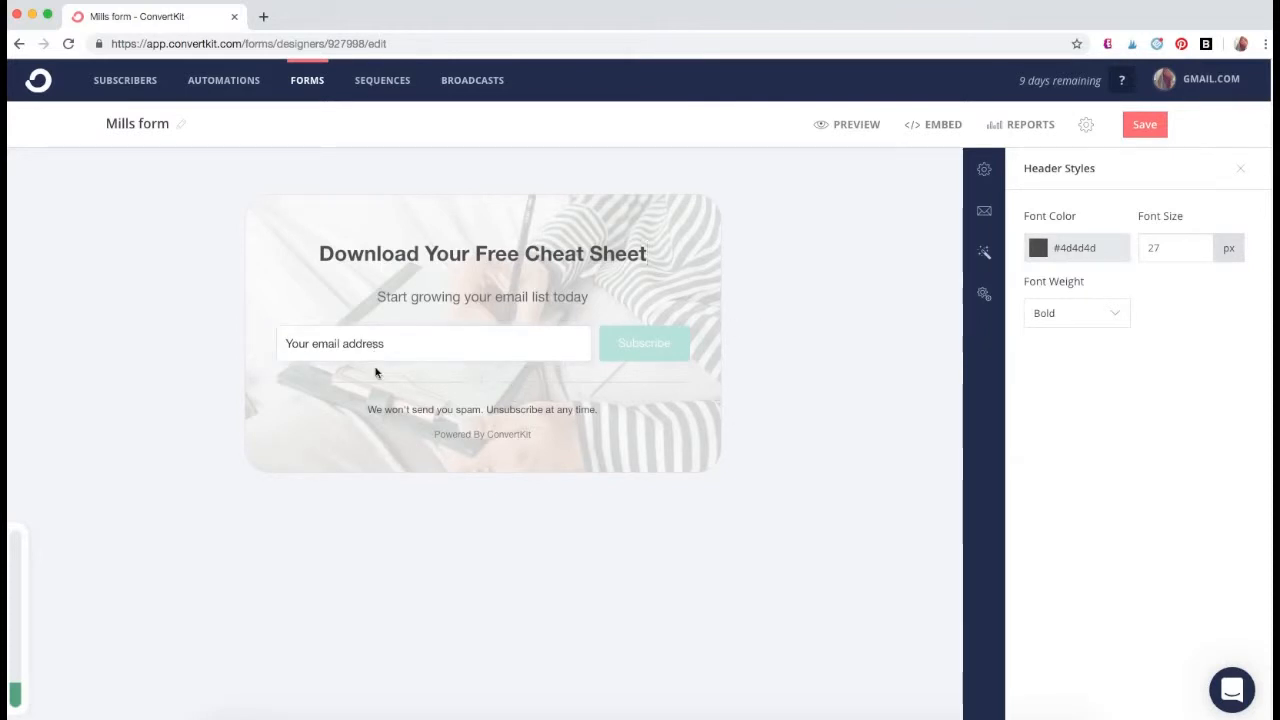
# - Add a required First Name custom field above the email address field in the opt-in form
pyautogui.click(488, 391)
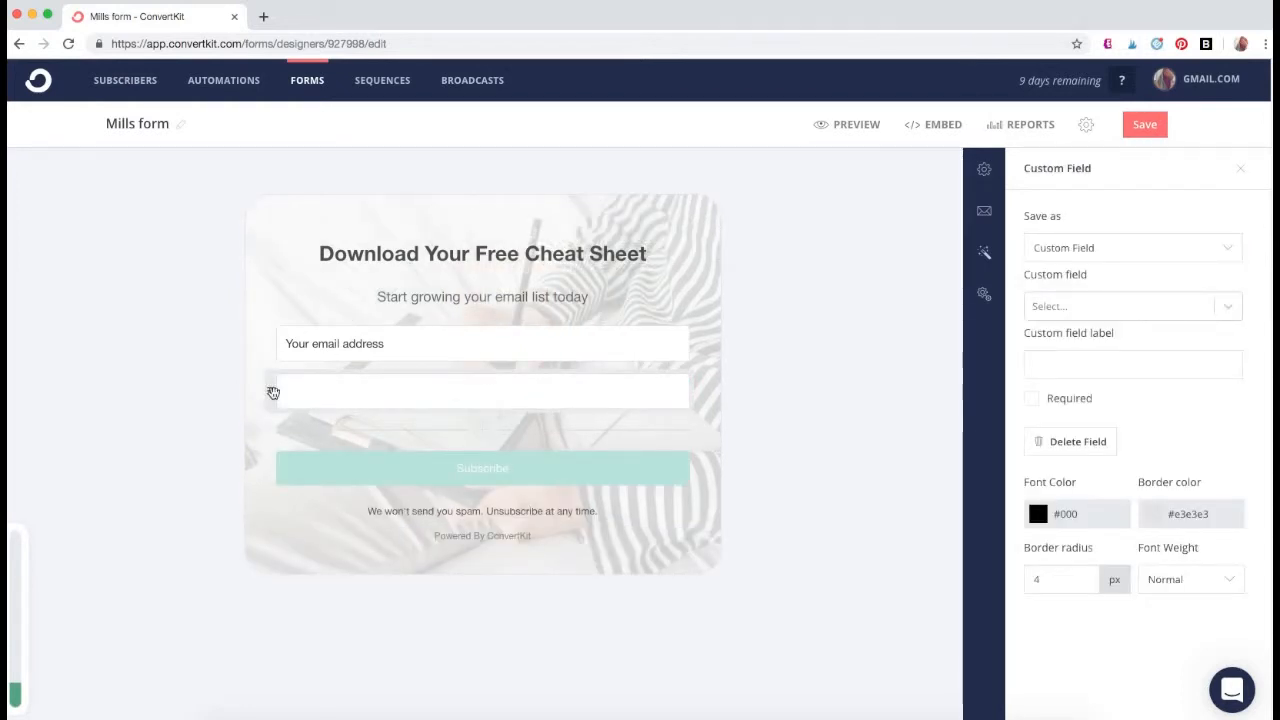
pyautogui.moveTo(272, 393); pyautogui.dragTo(268, 337)
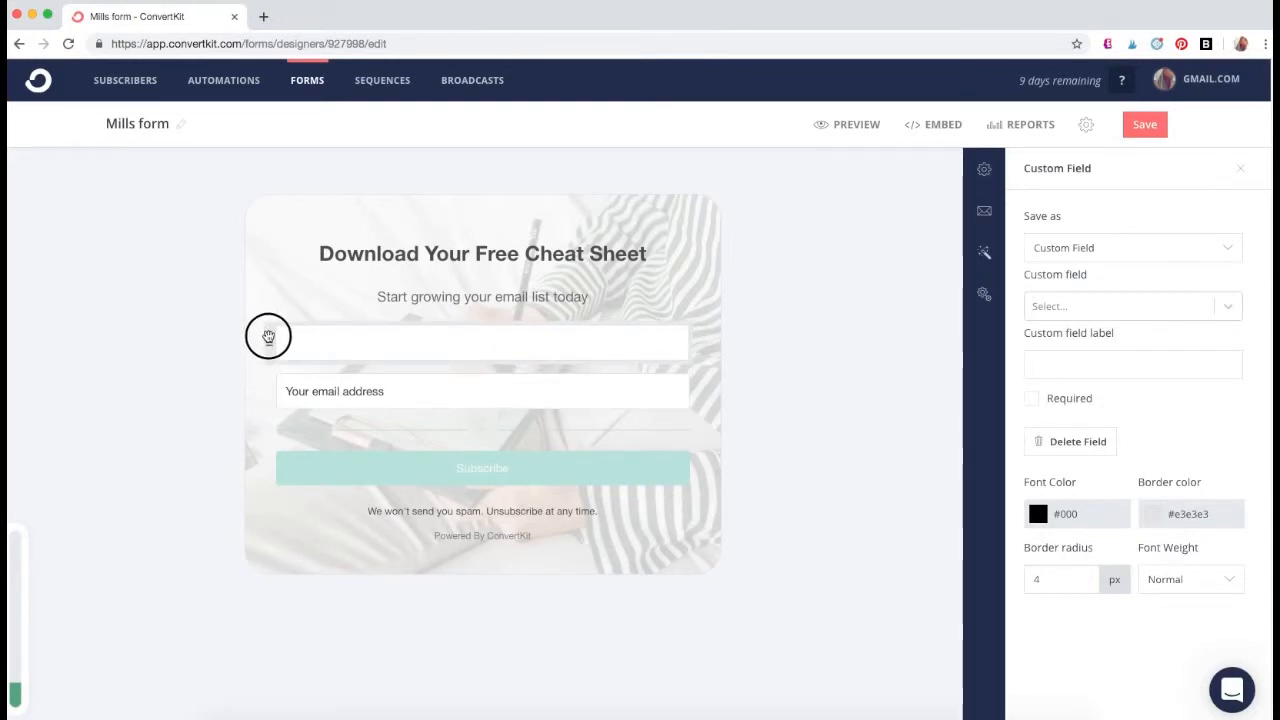
pyautogui.moveTo(268, 337); pyautogui.dragTo(271, 337)
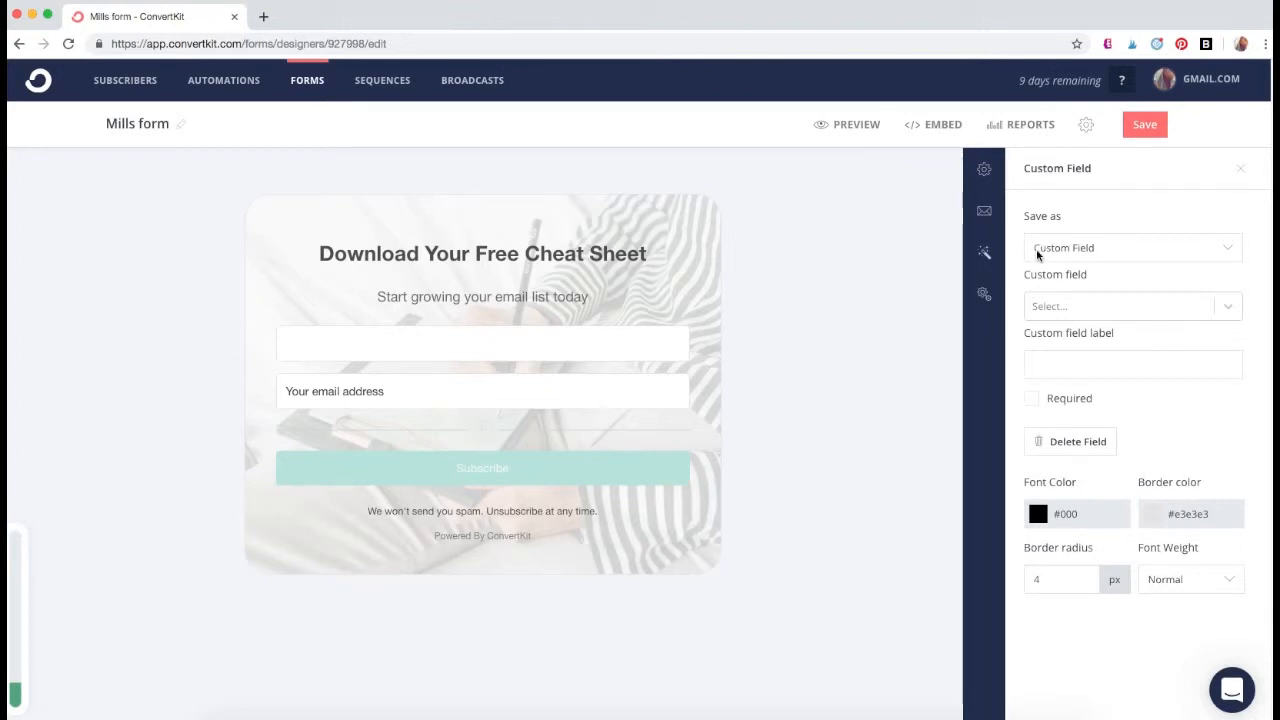
pyautogui.click(1042, 314)
pyautogui.click(1046, 343)
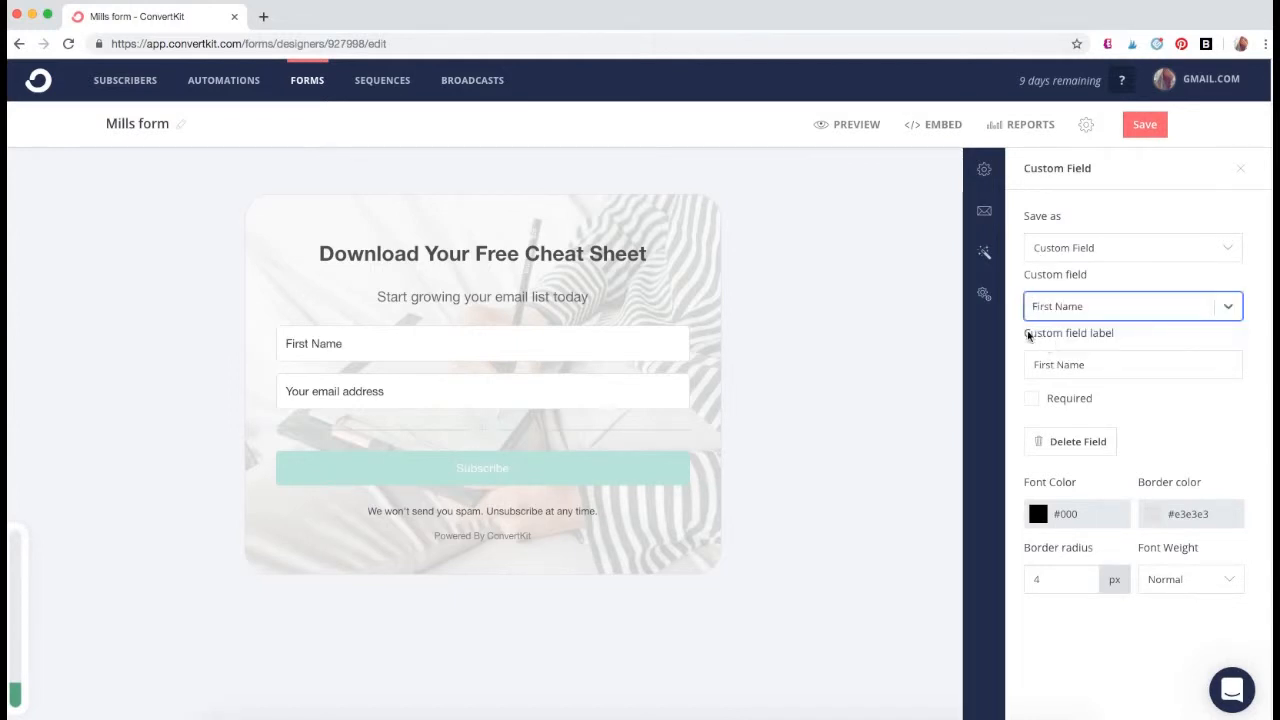
pyautogui.click(1032, 402)
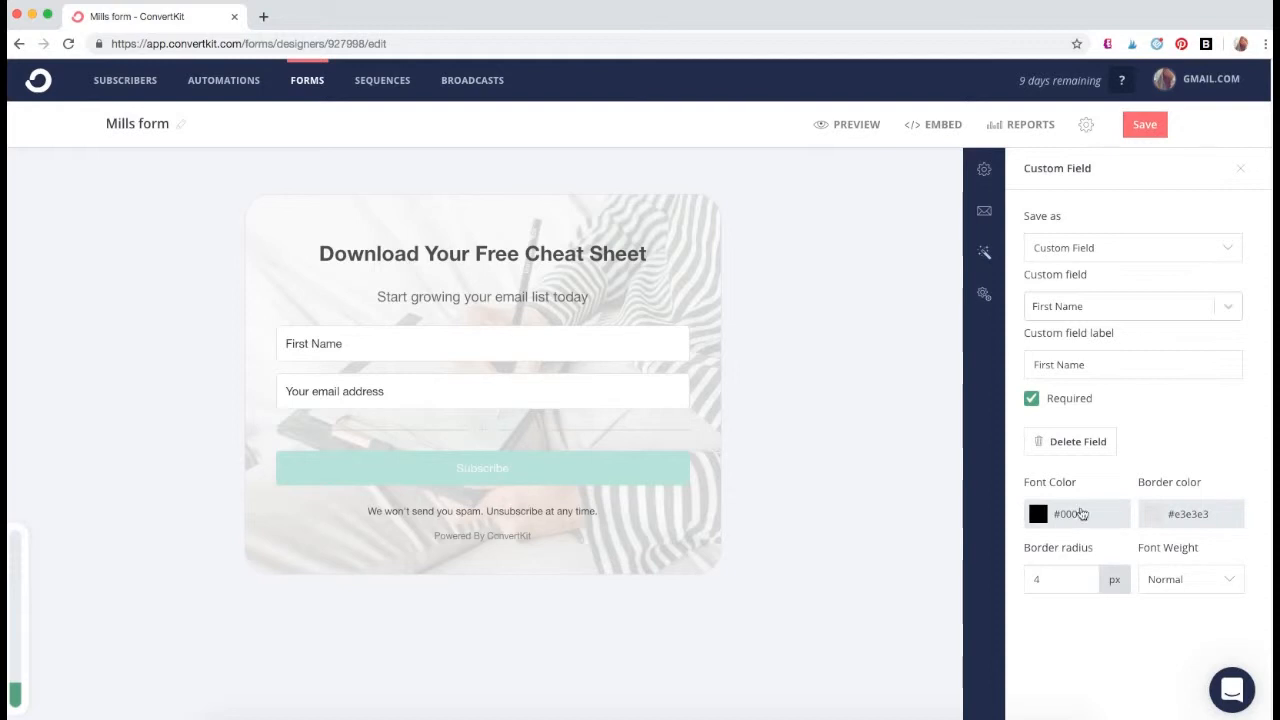
# - Set the font weight of the form's input fields to Bold and save the form
pyautogui.click(1155, 590)
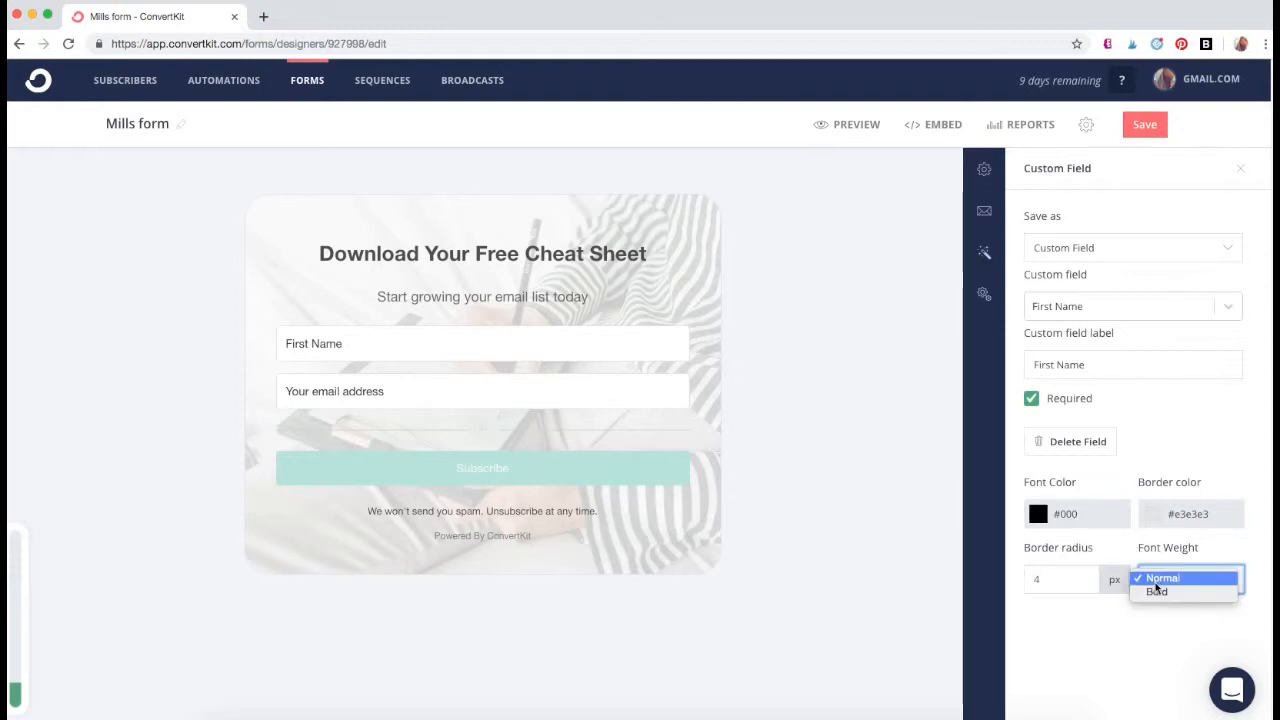
pyautogui.click(1158, 593)
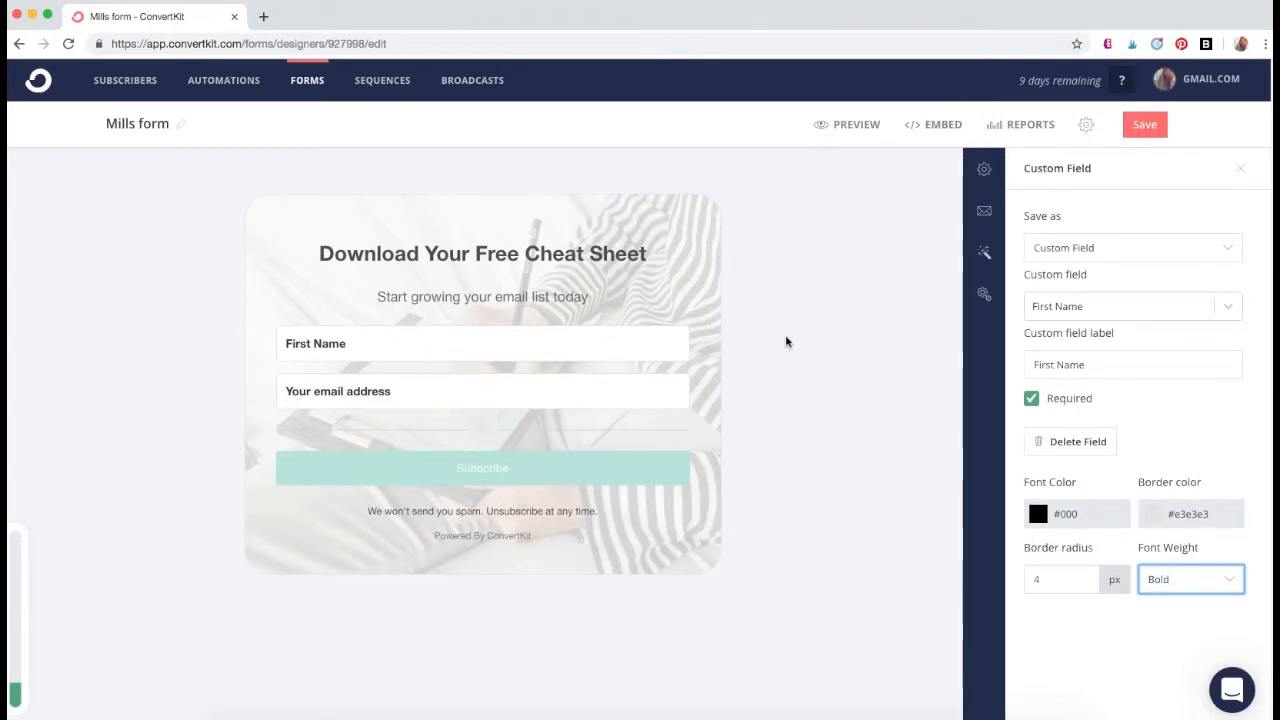
pyautogui.click(986, 253)
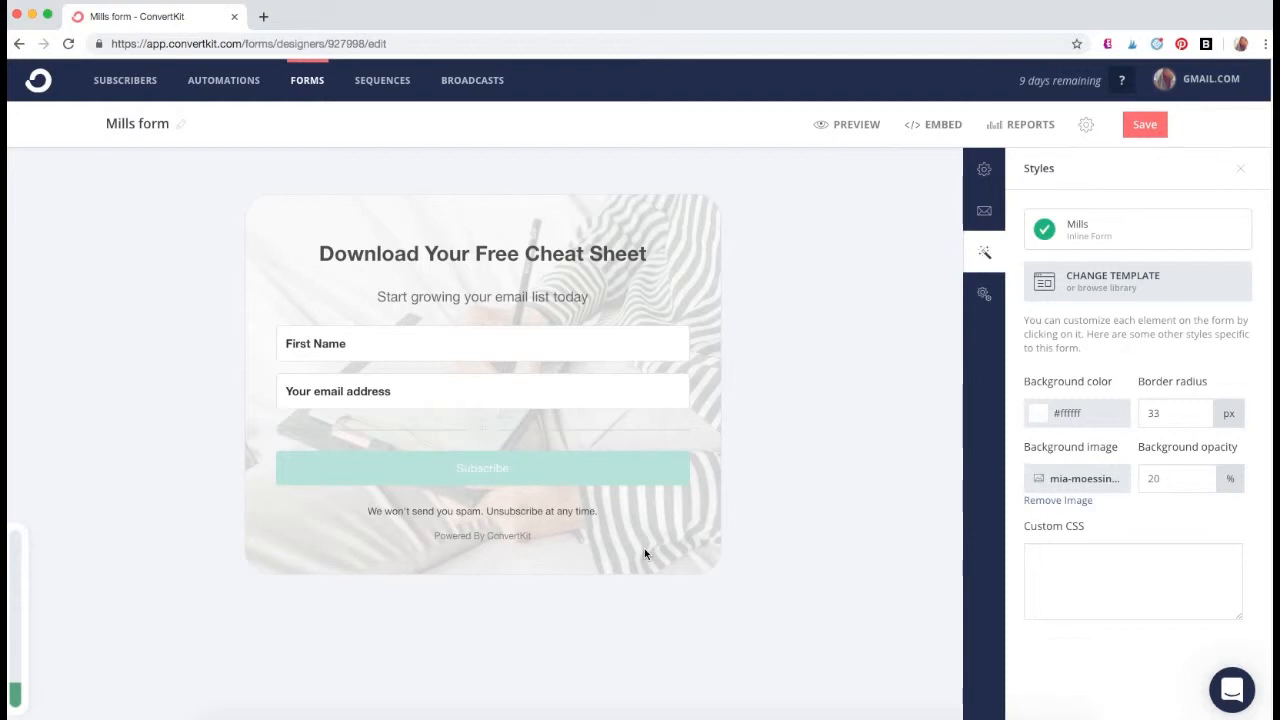
pyautogui.click(1161, 133)
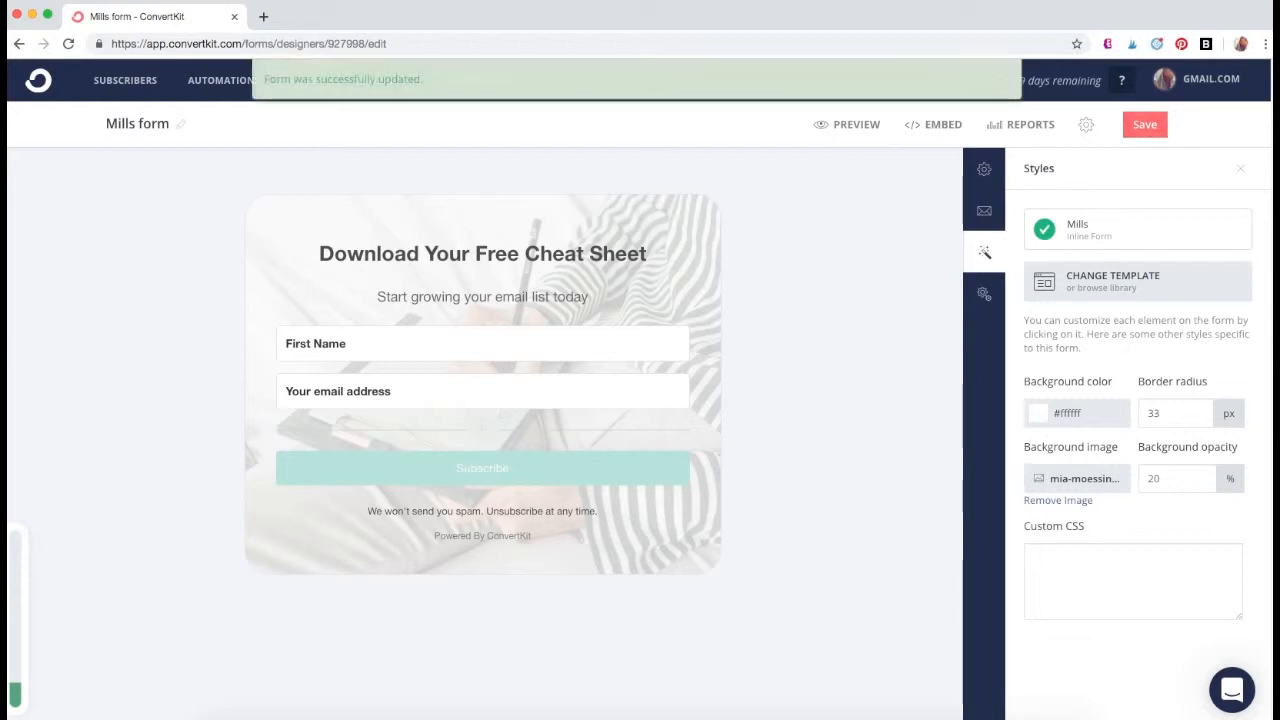
# - Copy the form's HTML embed code and view the WordPress embedding instructions before returning to the editor
pyautogui.click(918, 126)
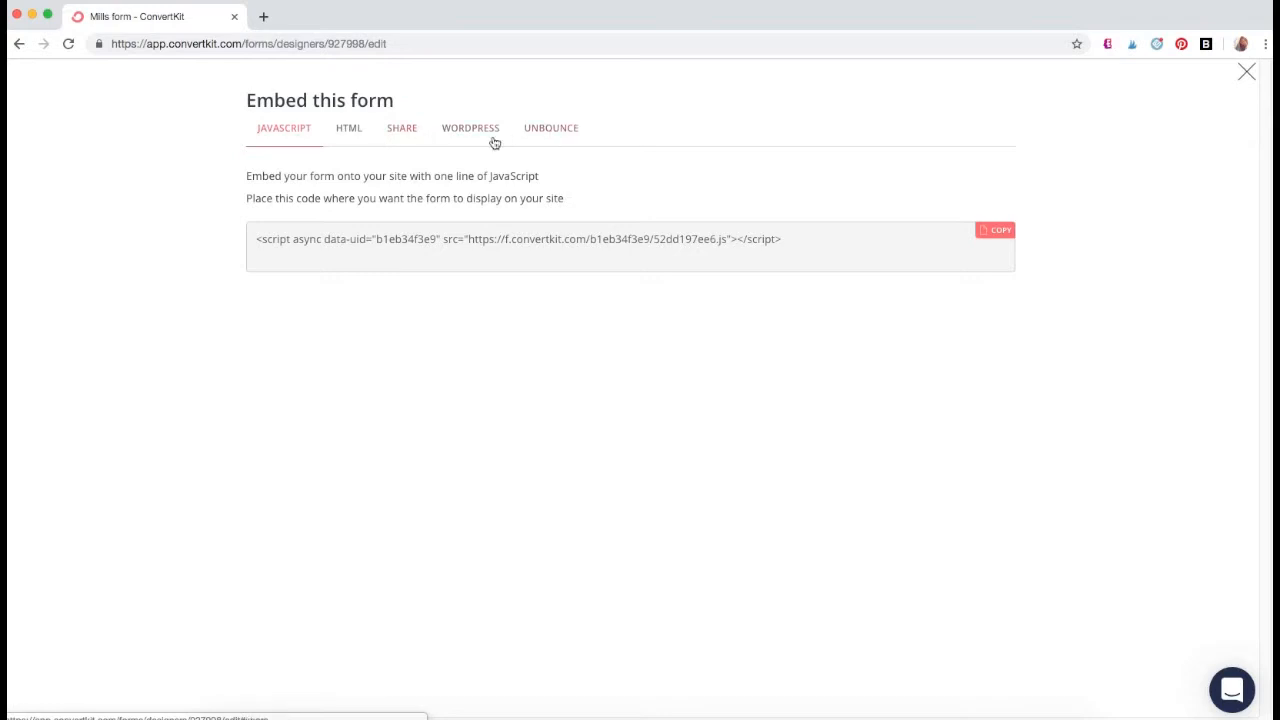
pyautogui.click(362, 135)
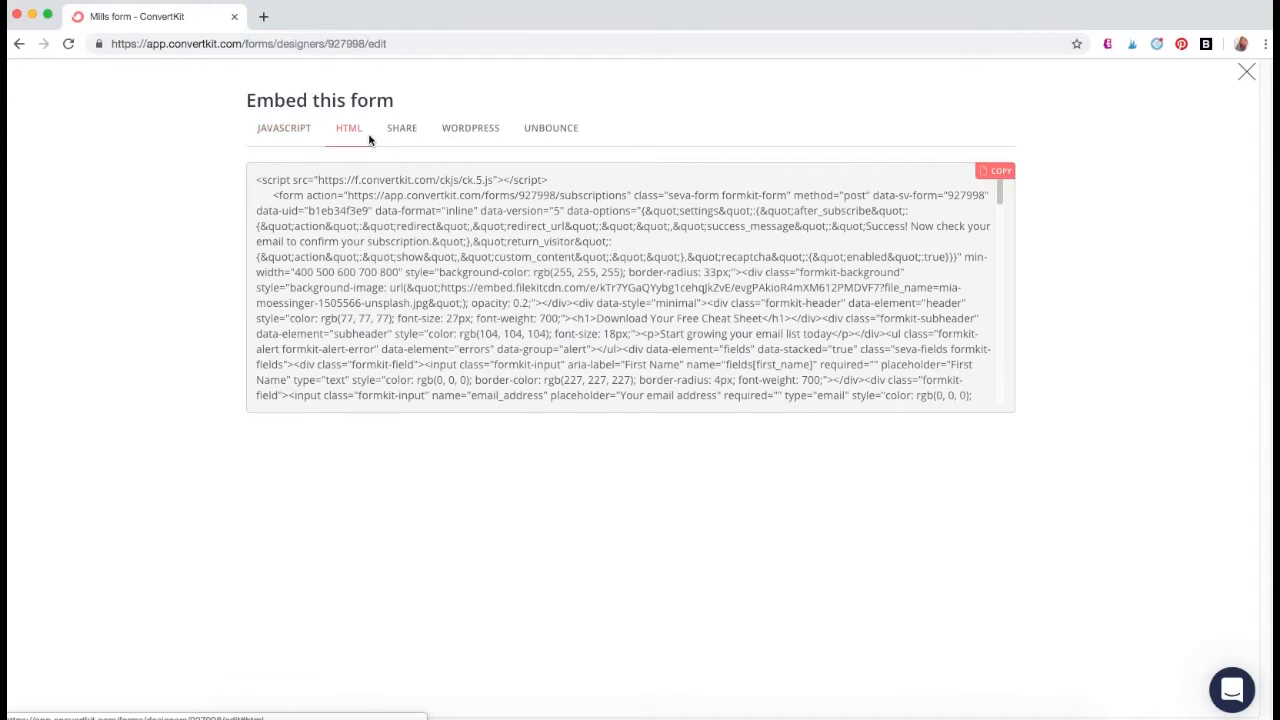
pyautogui.click(986, 175)
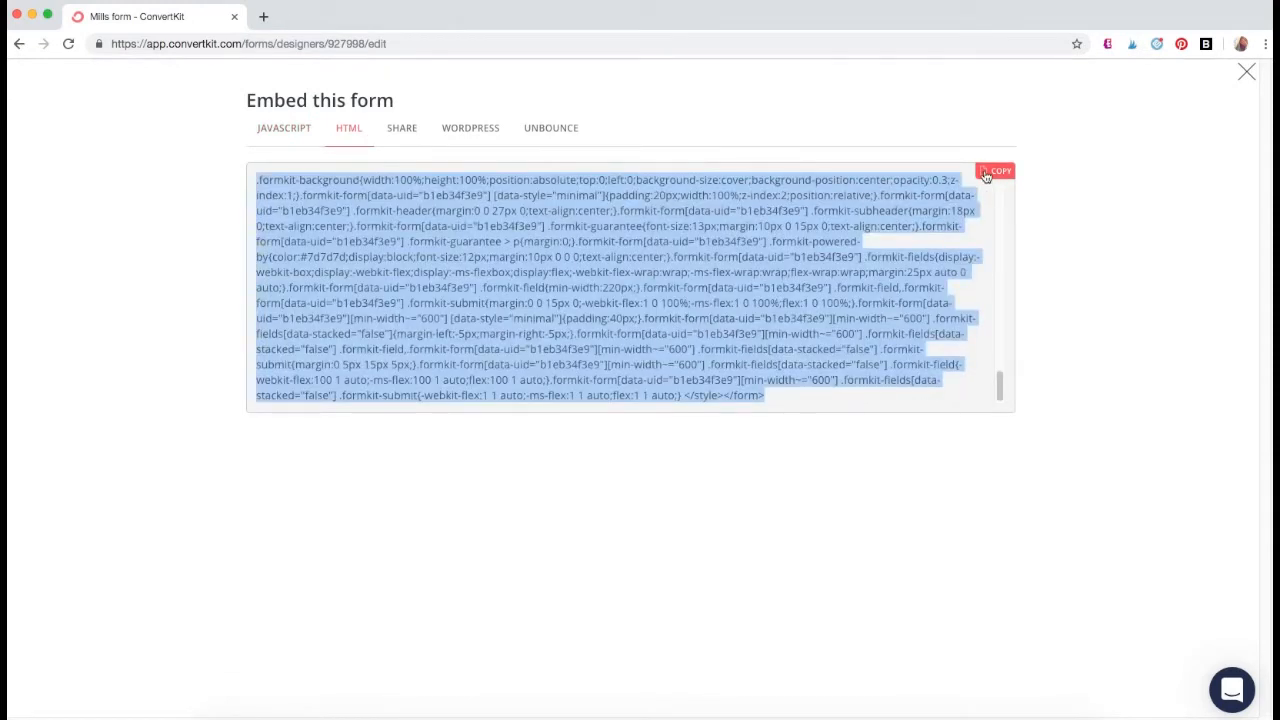
pyautogui.click(502, 130)
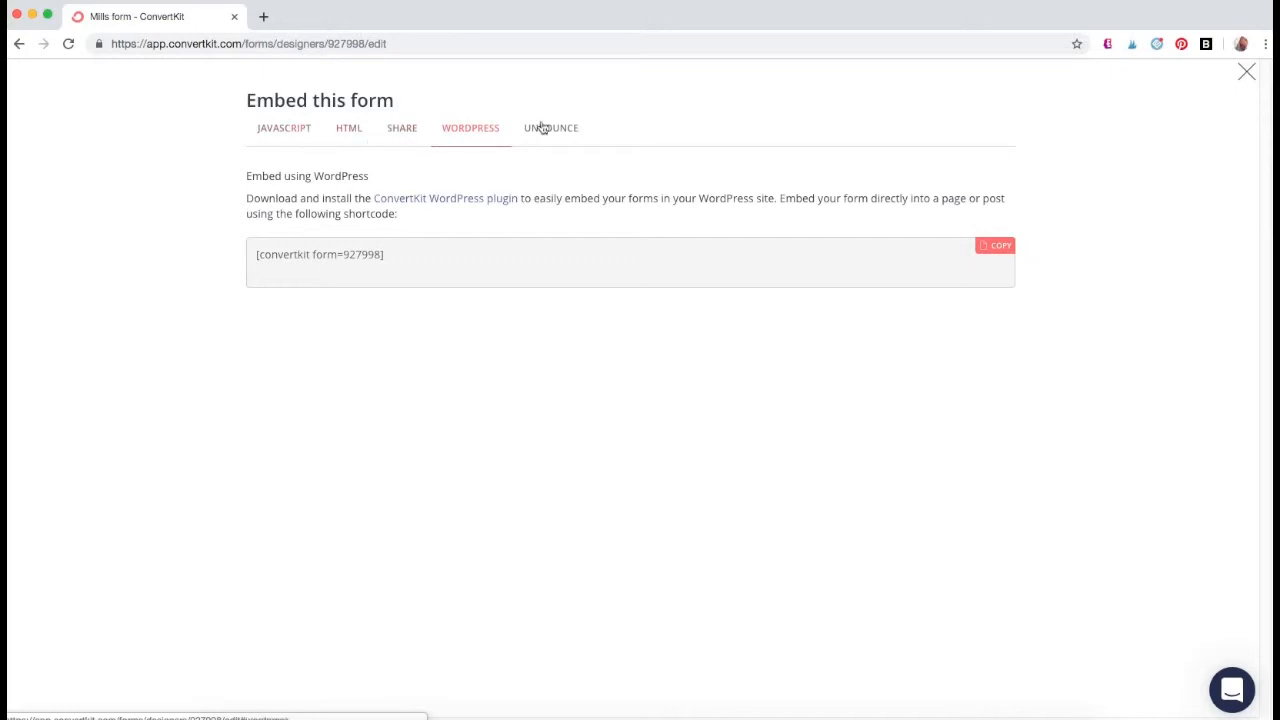
pyautogui.click(1245, 72)
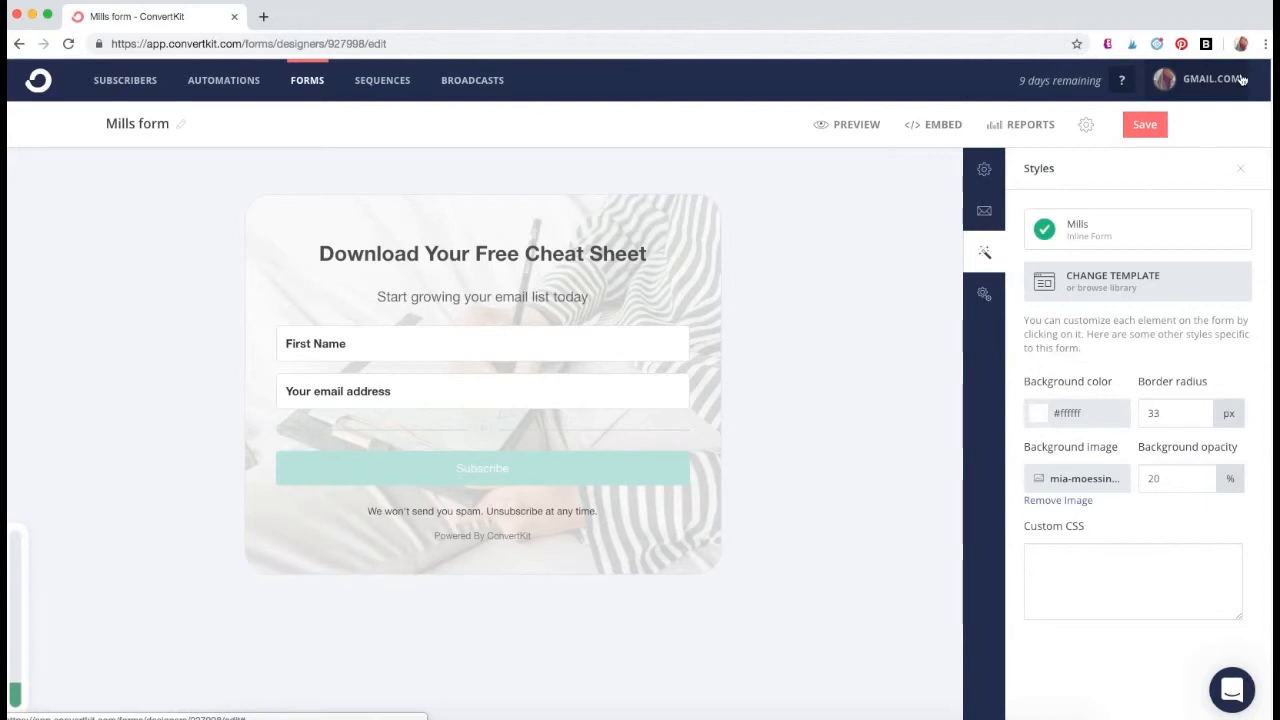
# - Start a new form from the forms overview using the Landing Page format
pyautogui.click(314, 86)
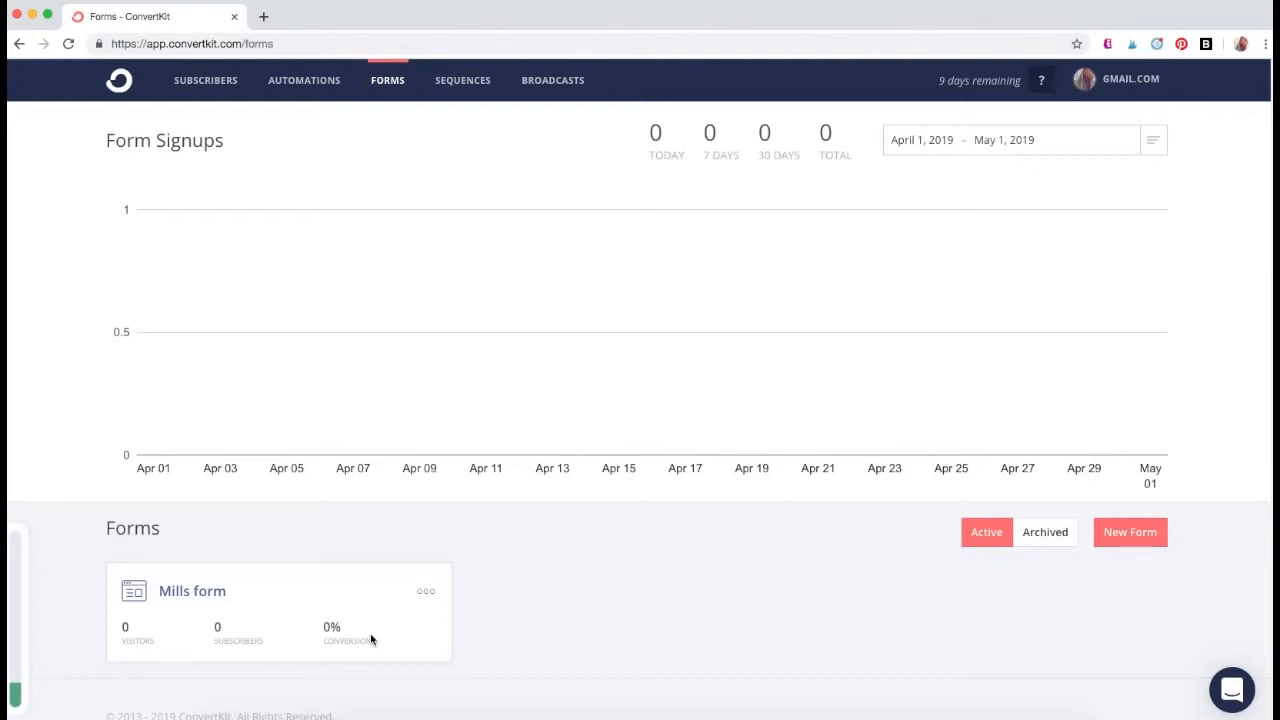
pyautogui.click(1148, 544)
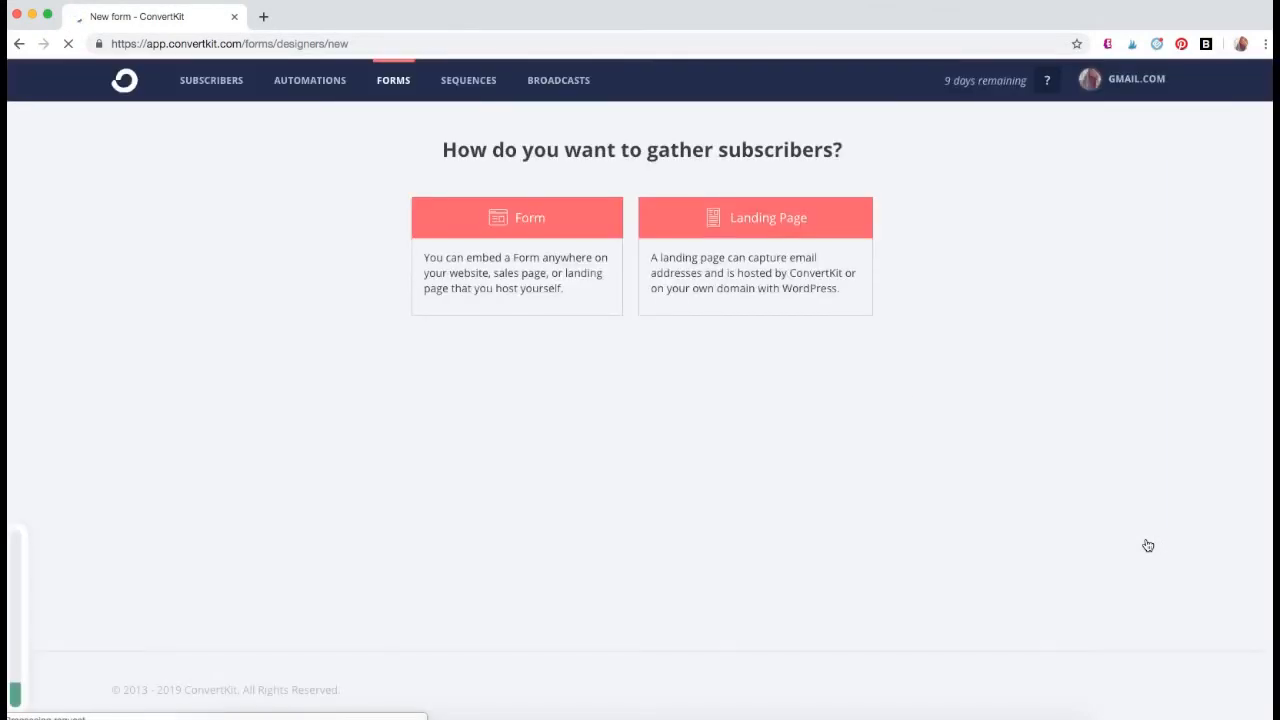
pyautogui.click(817, 264)
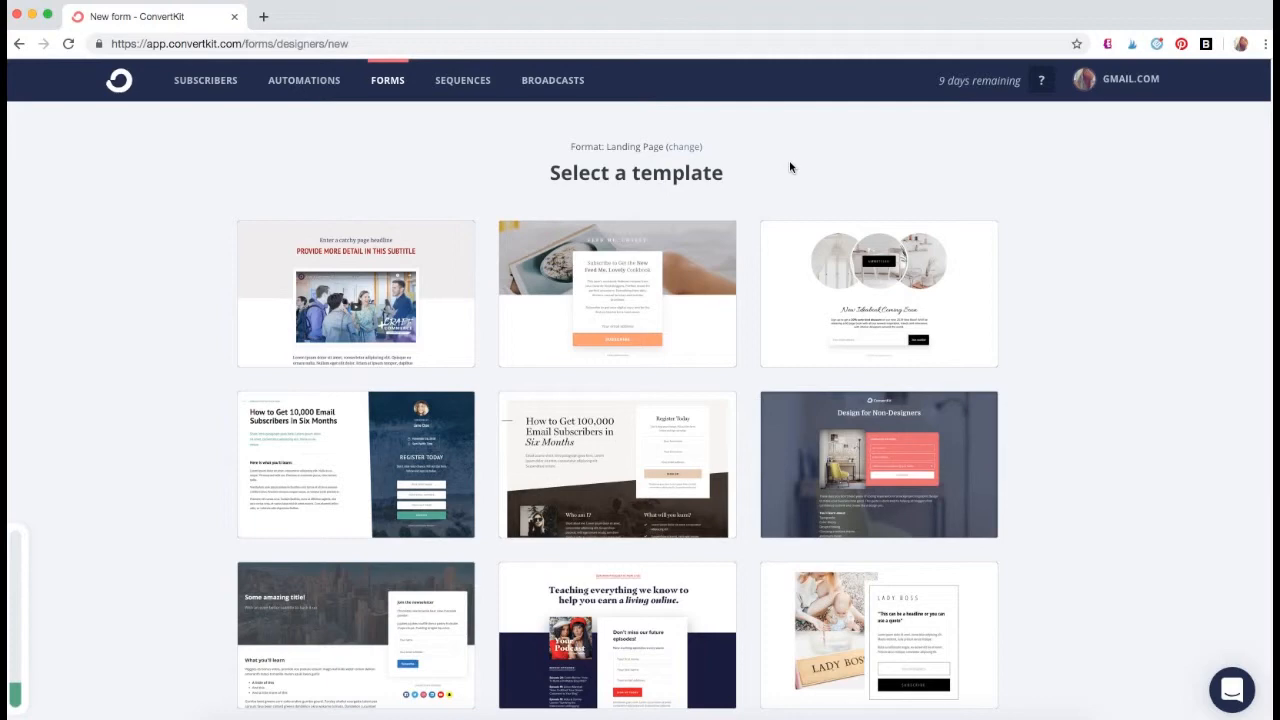
# - Browse the landing page templates and choose the one headlined "How to Get 100,000 Email Subscribers in Six Months"
pyautogui.scroll(-3, 1010, 392)
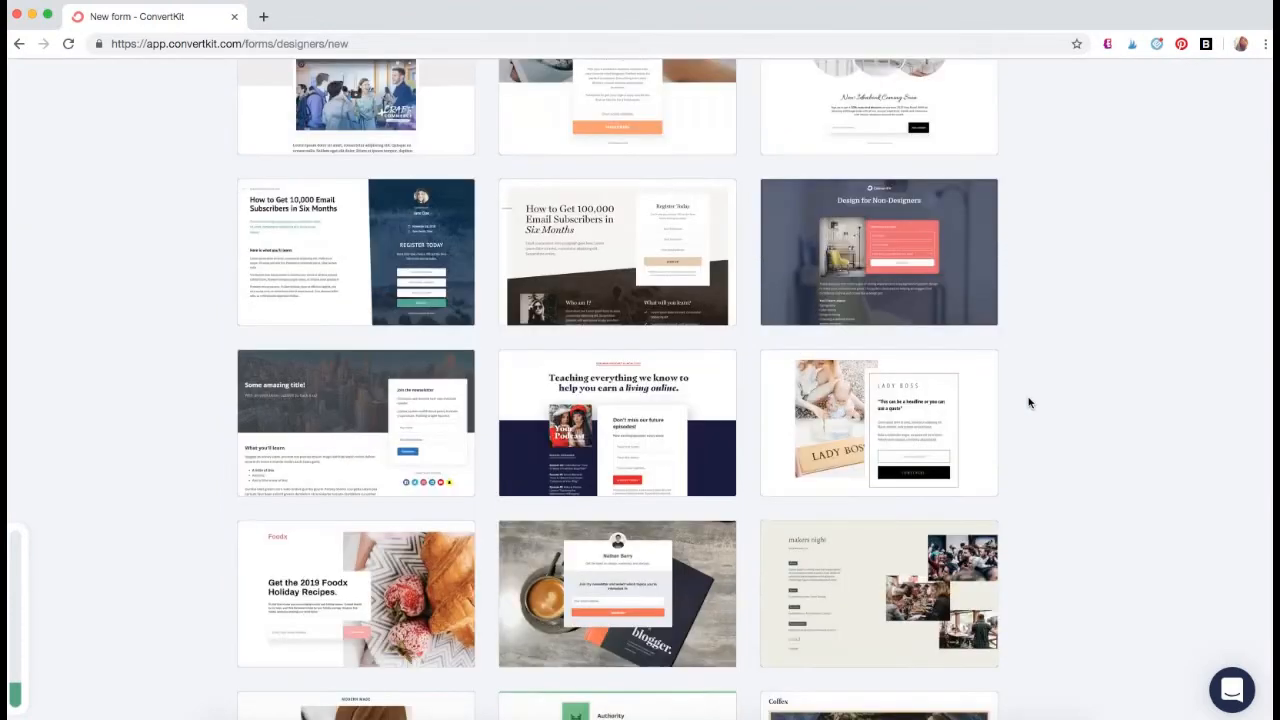
pyautogui.scroll(-5, 1025, 390)
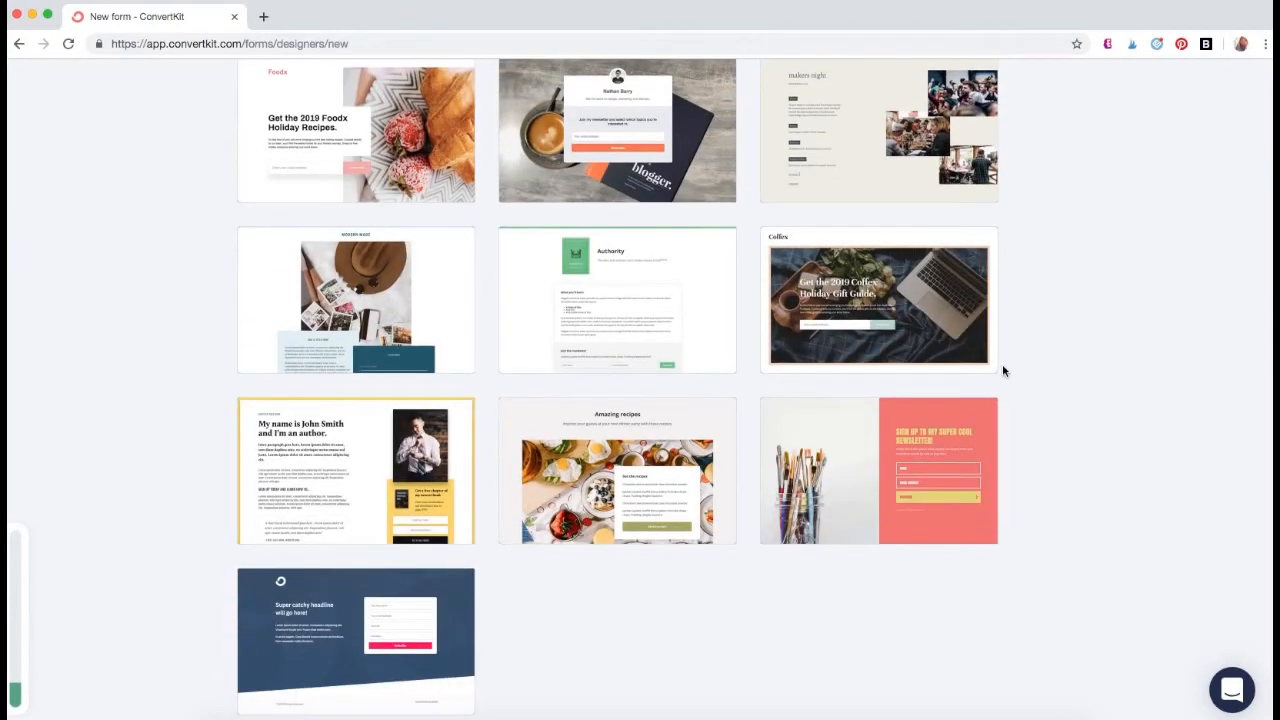
pyautogui.scroll(-1, 1001, 368)
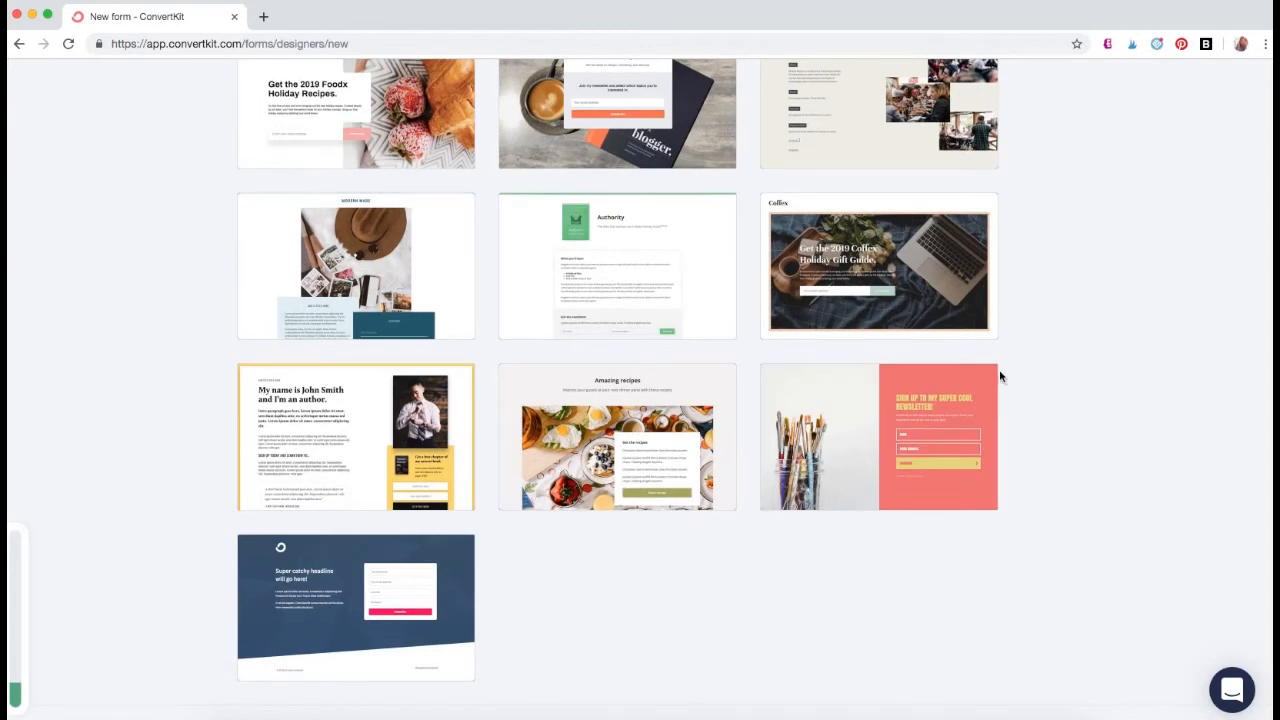
pyautogui.scroll(1, 999, 372)
pyautogui.scroll(4, 1092, 396)
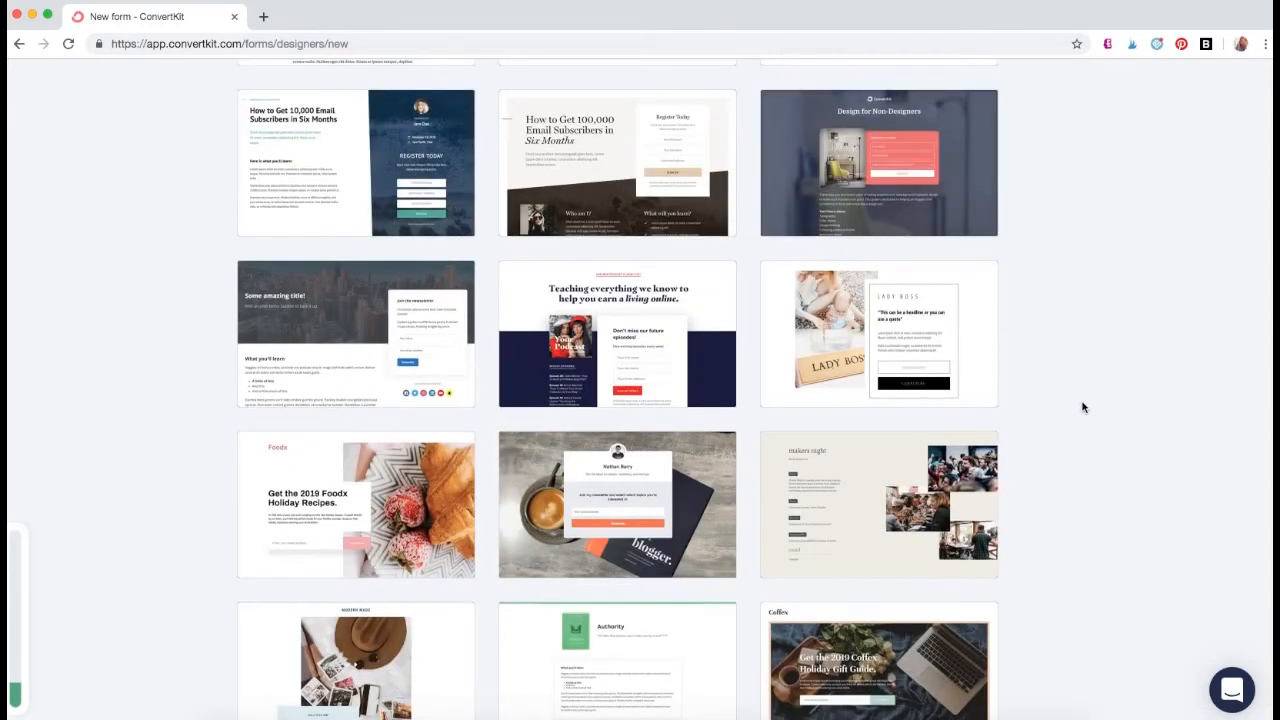
pyautogui.scroll(2, 1082, 405)
pyautogui.scroll(2, 1080, 407)
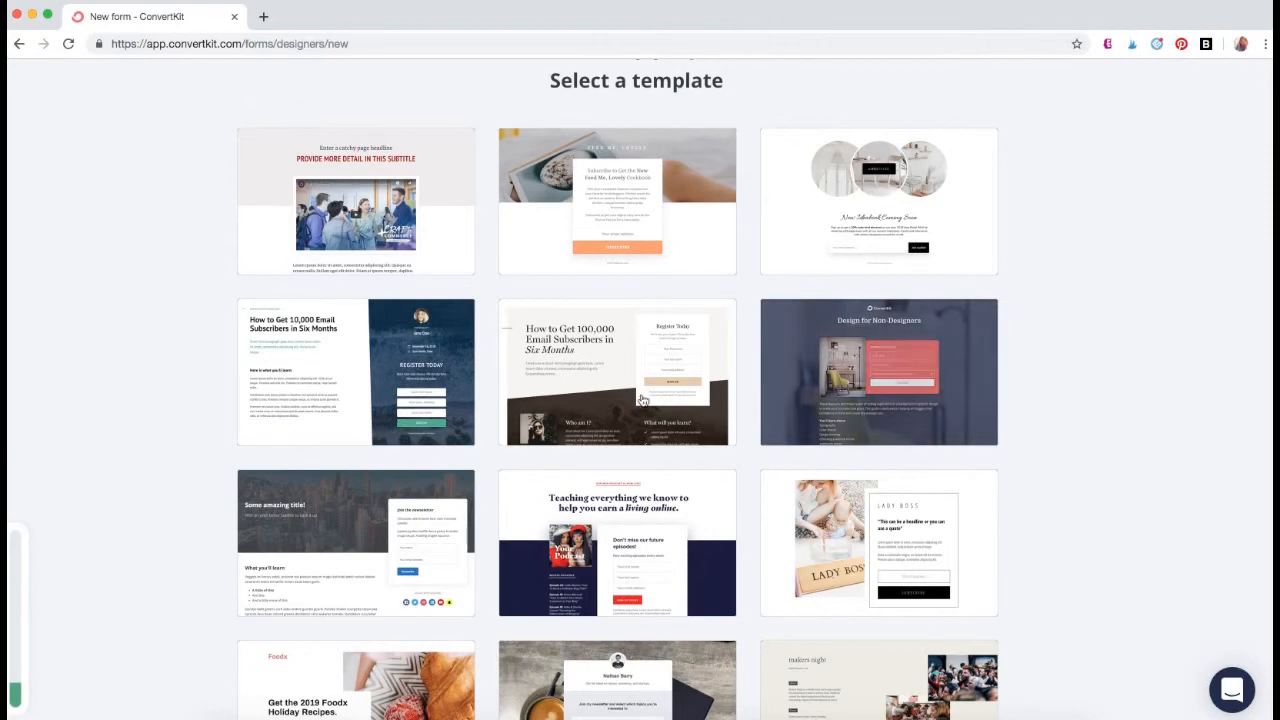
pyautogui.click(607, 367)
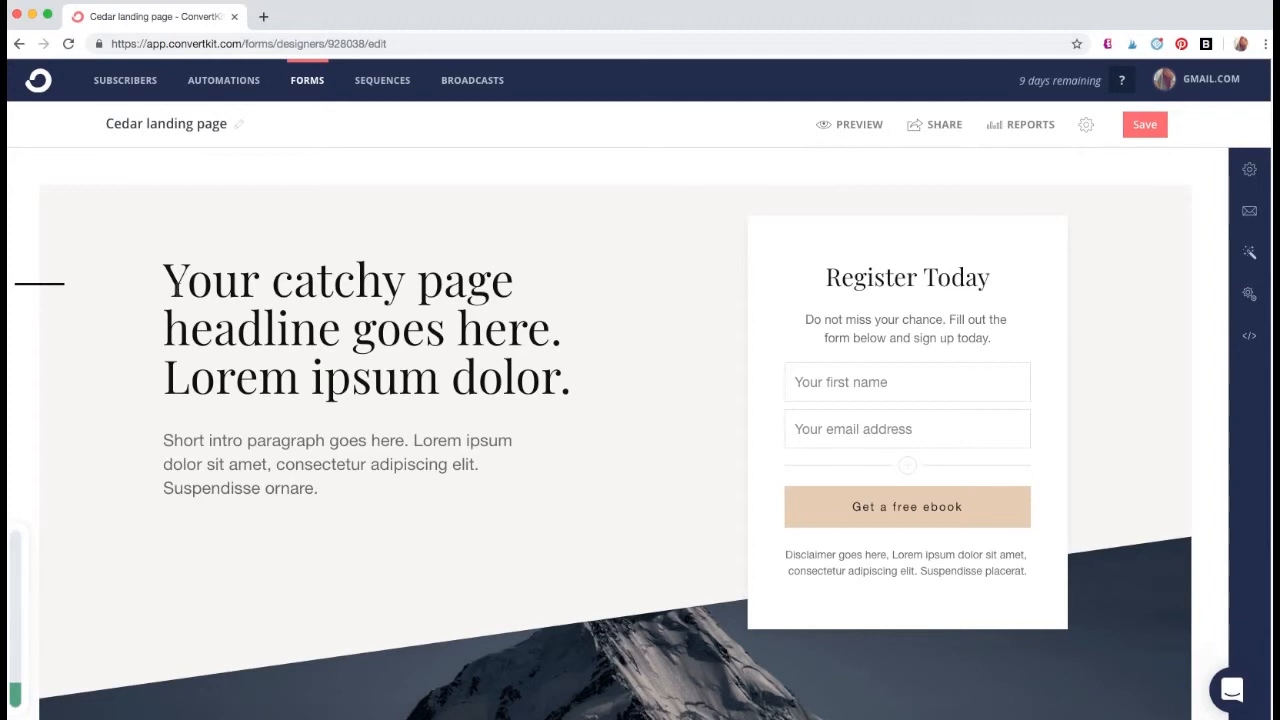
# - Examine the landing page's layout and its general, incentive email, style, advanced, and SEO & Analytics settings
pyautogui.scroll(-5, 456, 615)
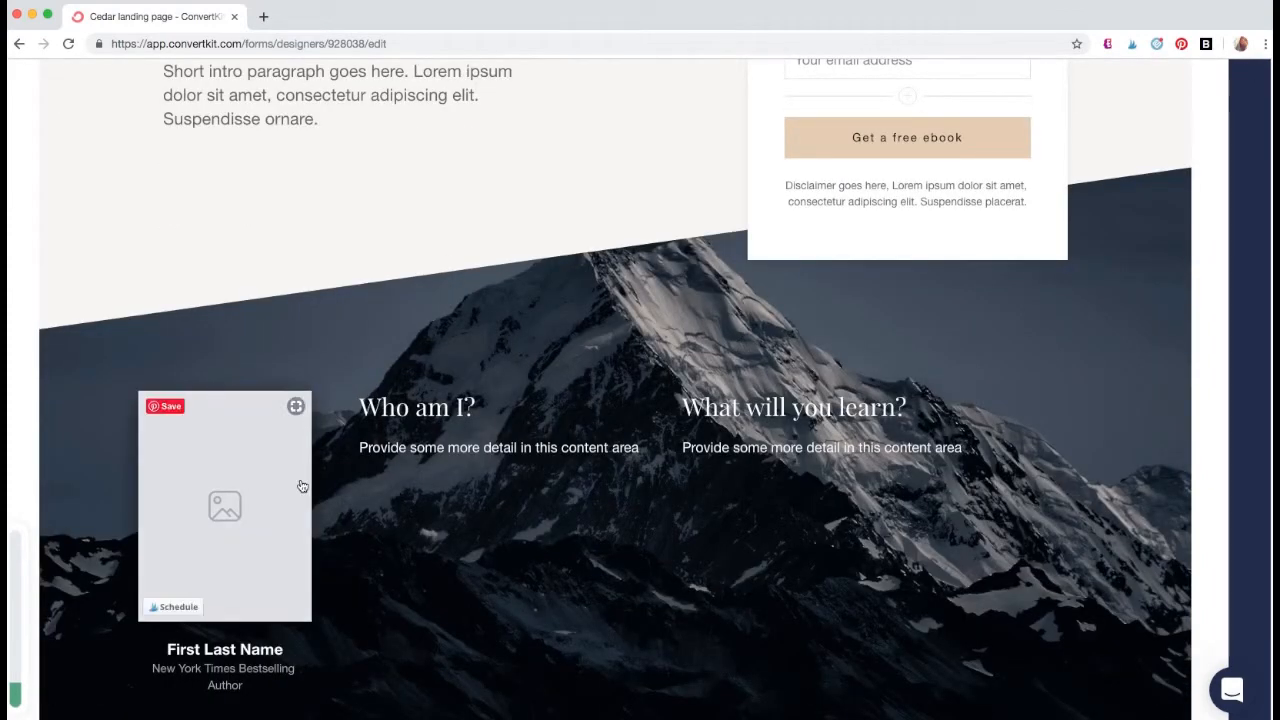
pyautogui.scroll(-2, 1046, 658)
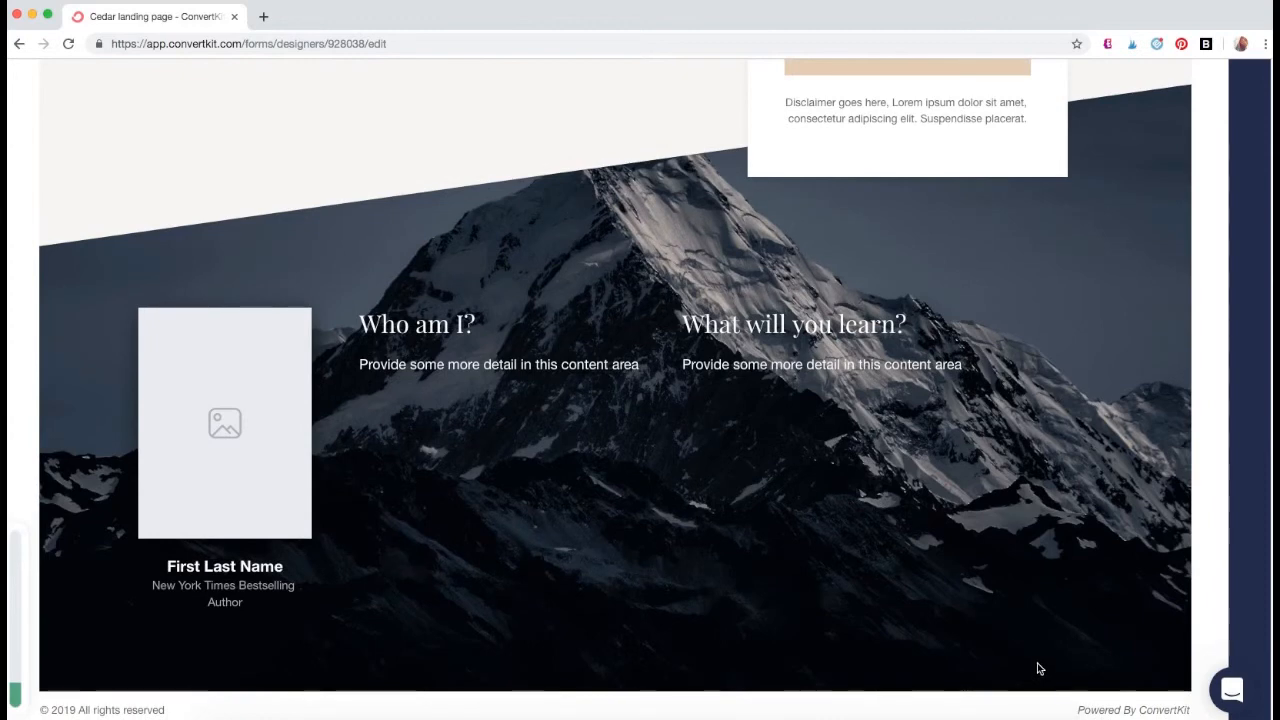
pyautogui.scroll(5, 1038, 662)
pyautogui.scroll(3, 1018, 676)
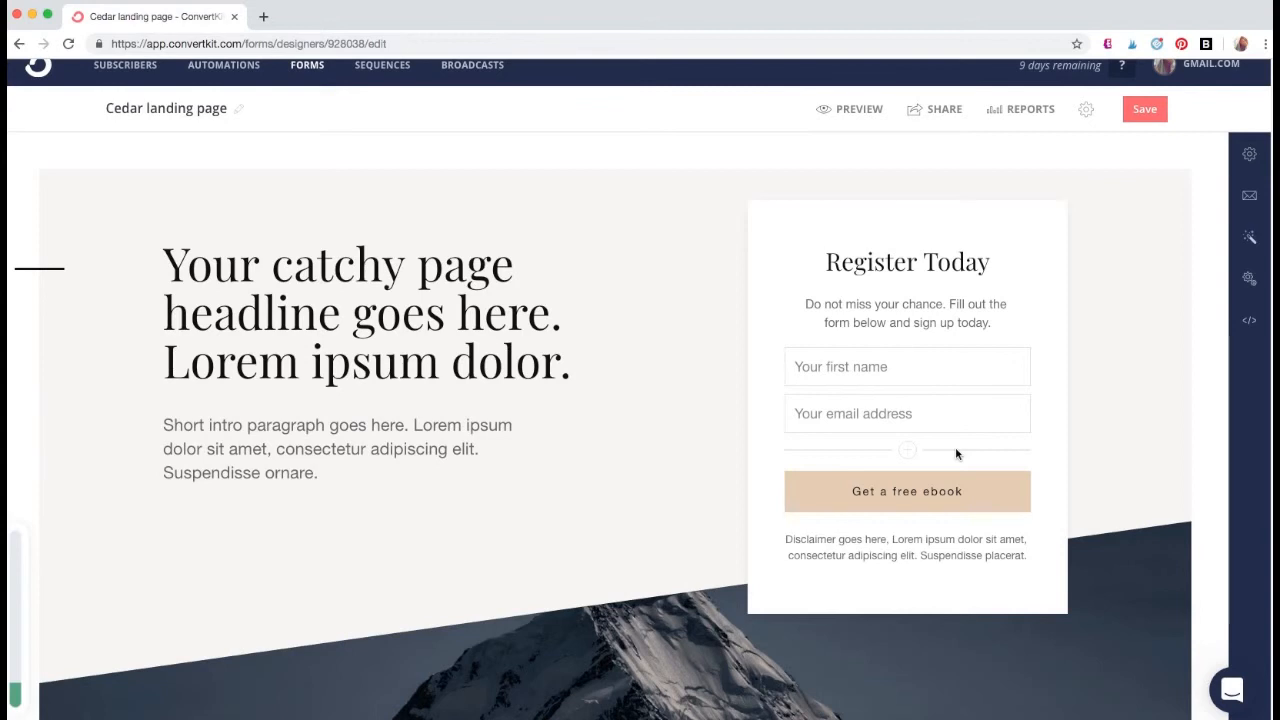
pyautogui.click(1249, 155)
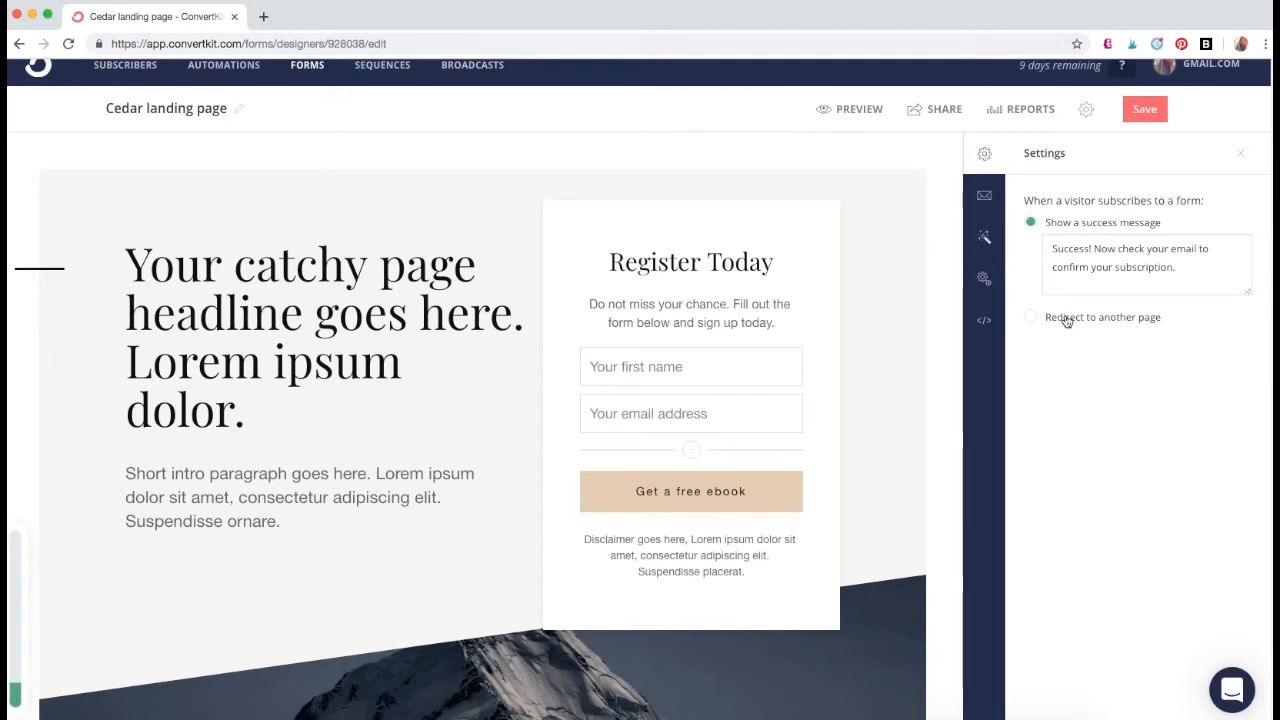
pyautogui.click(975, 200)
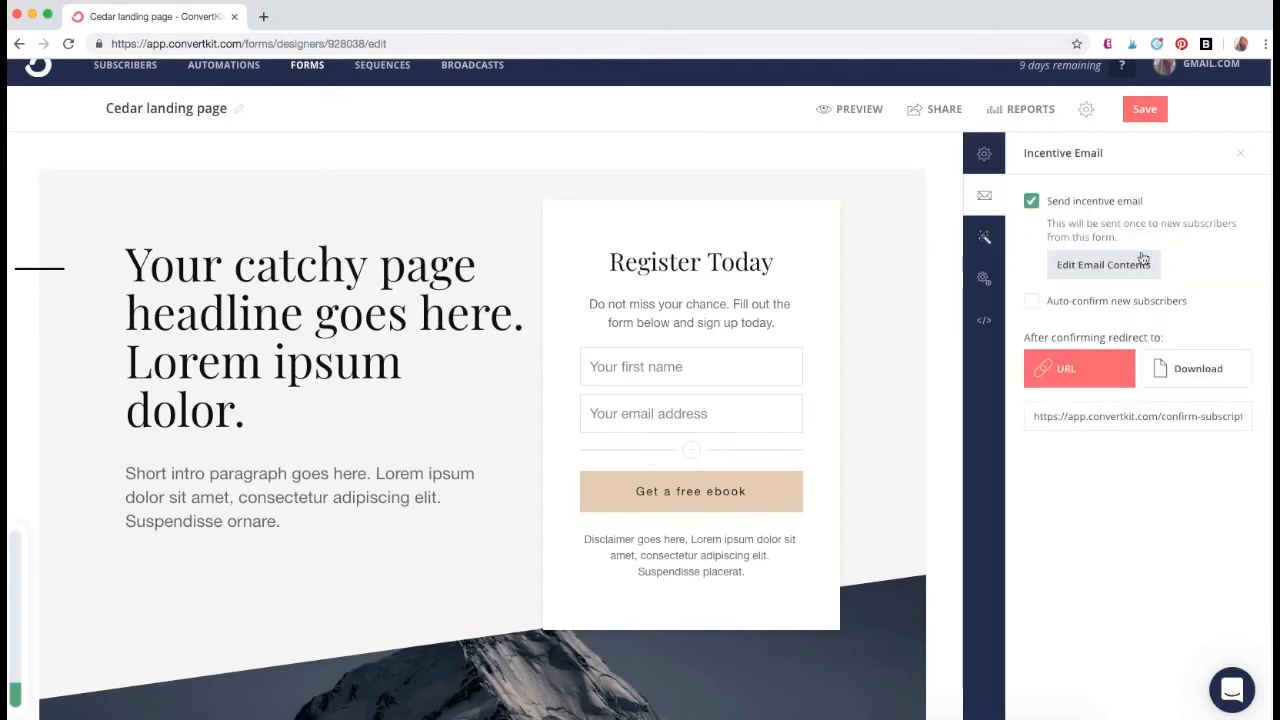
pyautogui.click(984, 237)
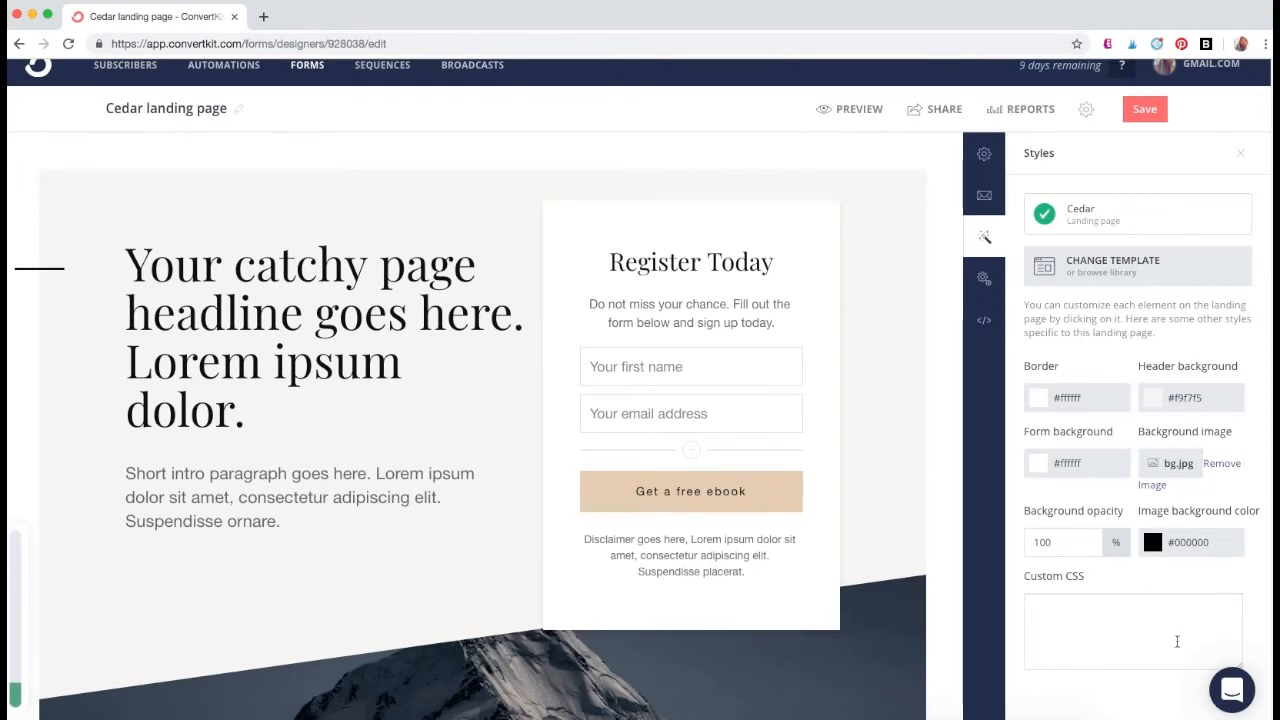
pyautogui.click(977, 281)
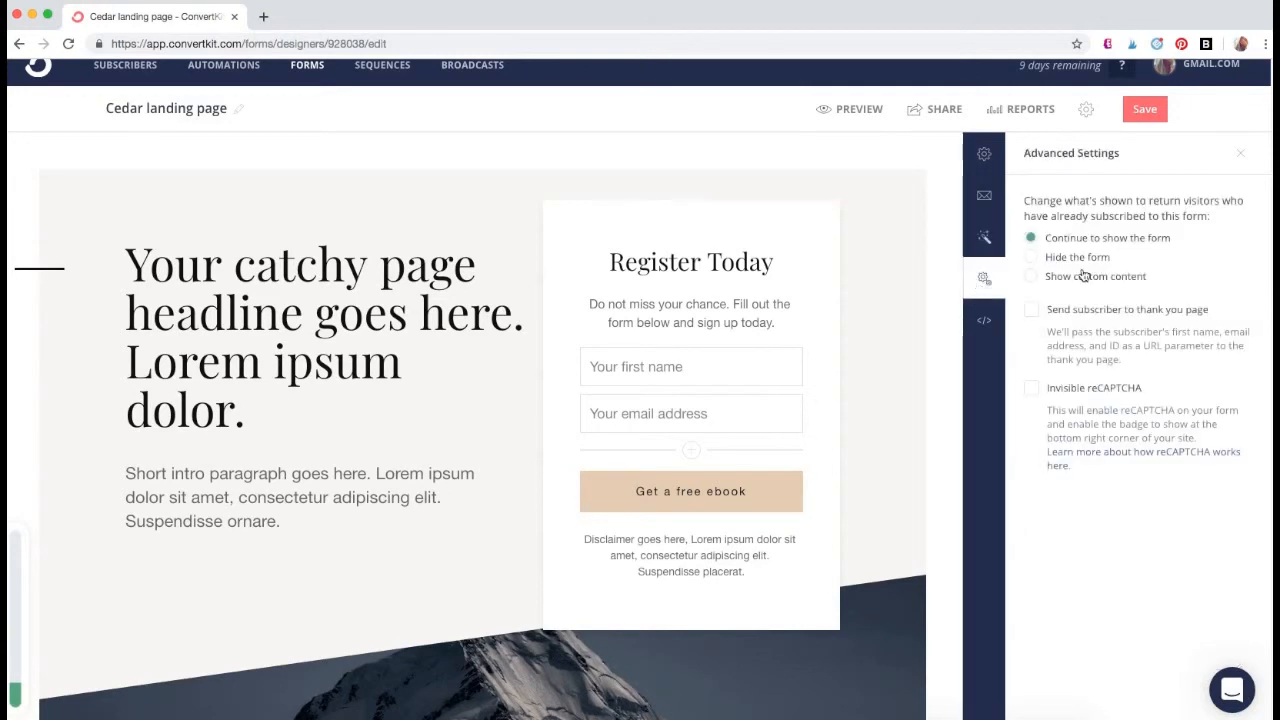
pyautogui.click(993, 328)
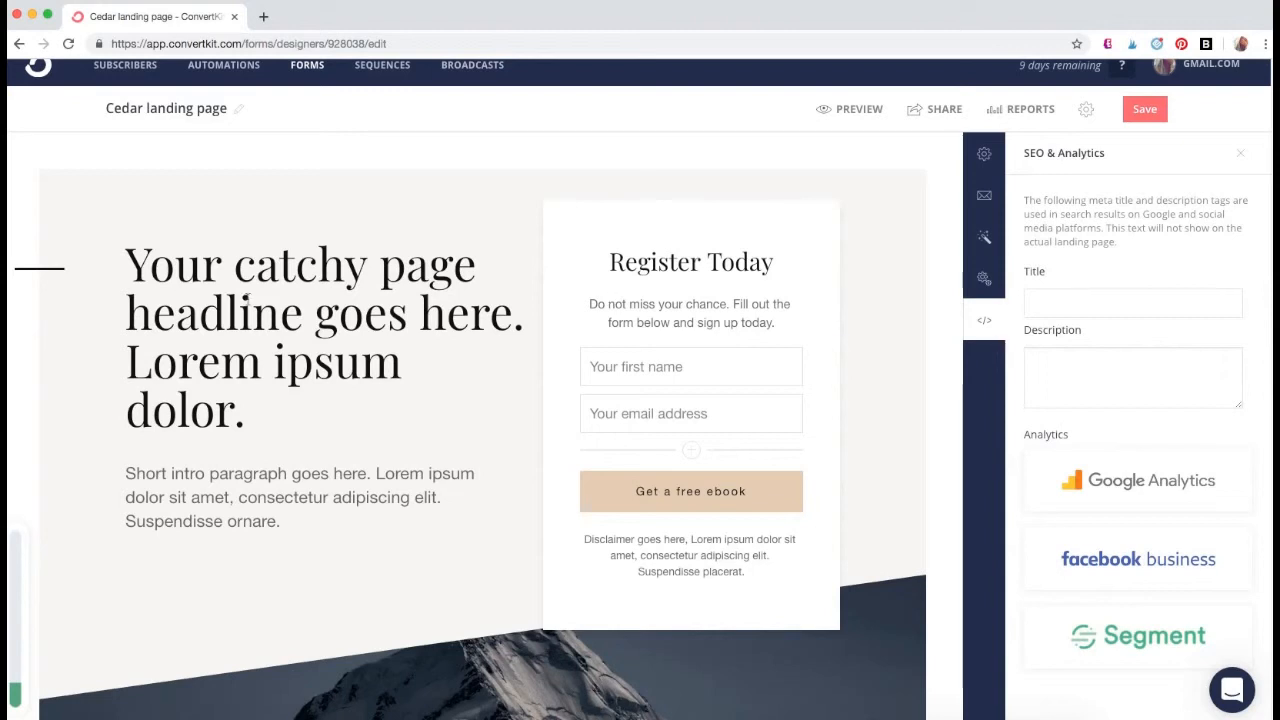
# - Look over the full landing page, select its hosted share link, and open the page's reports
pyautogui.scroll(-2, 356, 631)
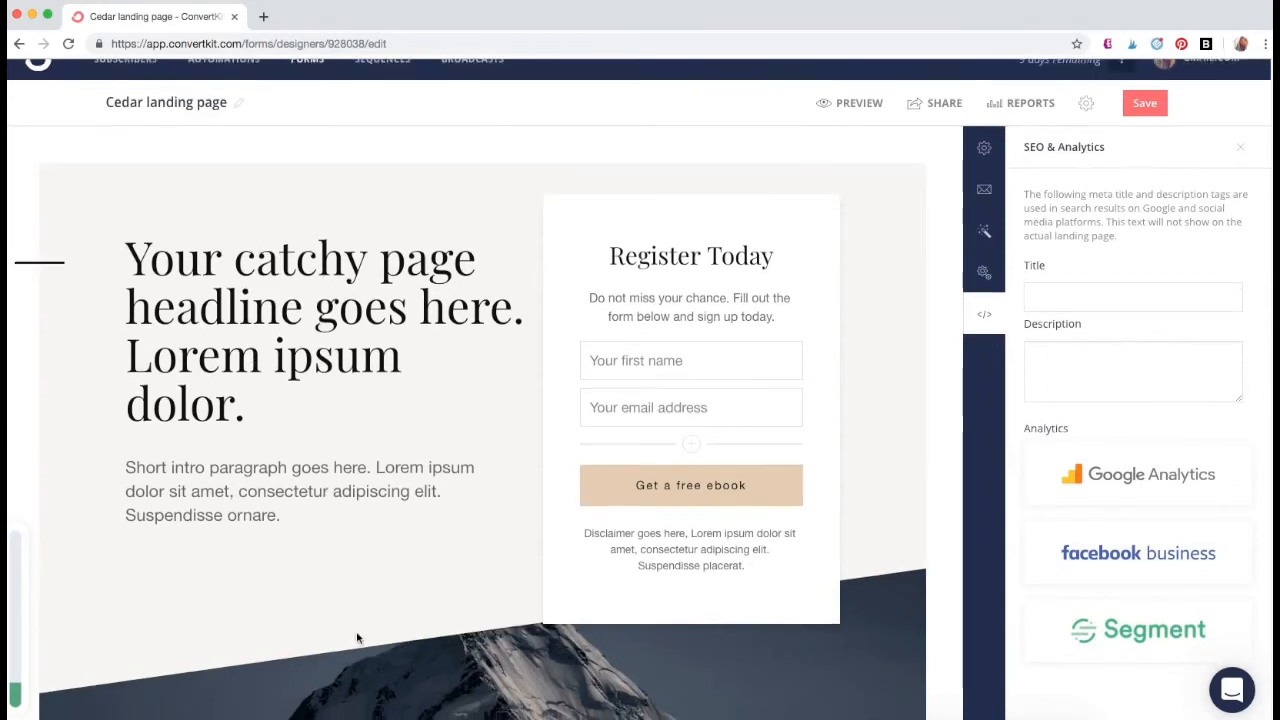
pyautogui.scroll(-5, 362, 657)
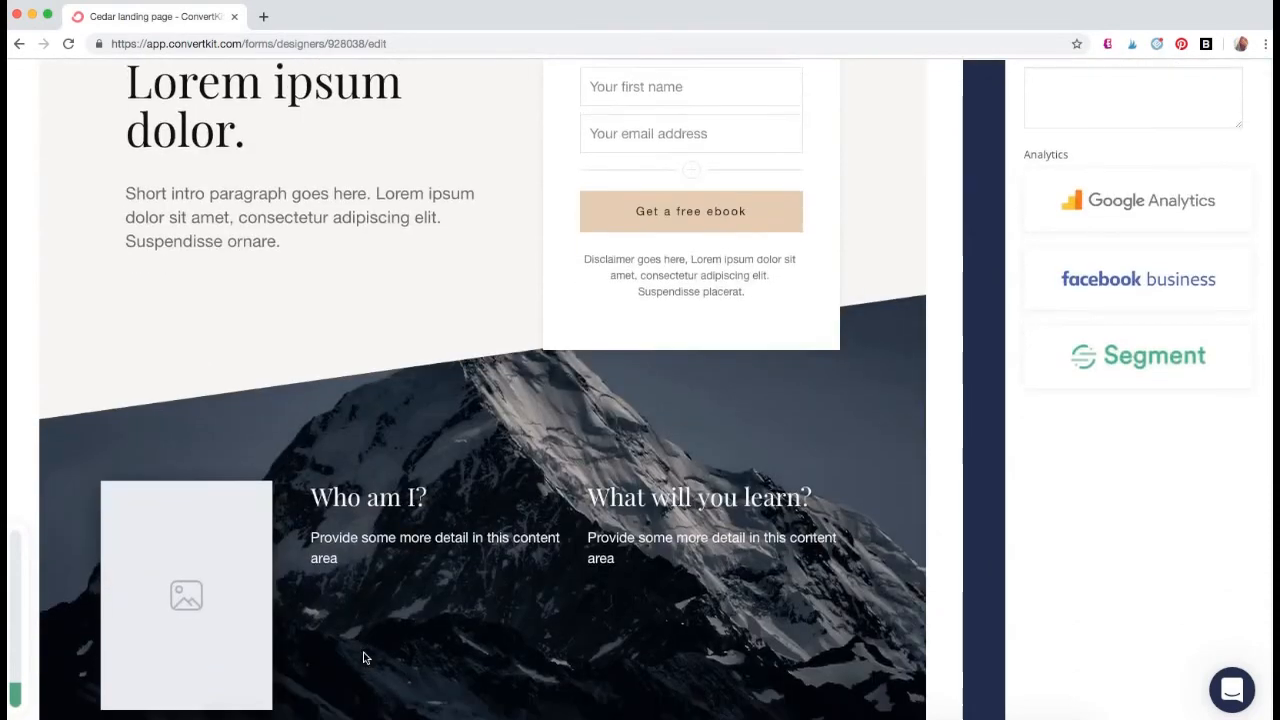
pyautogui.scroll(-1, 374, 657)
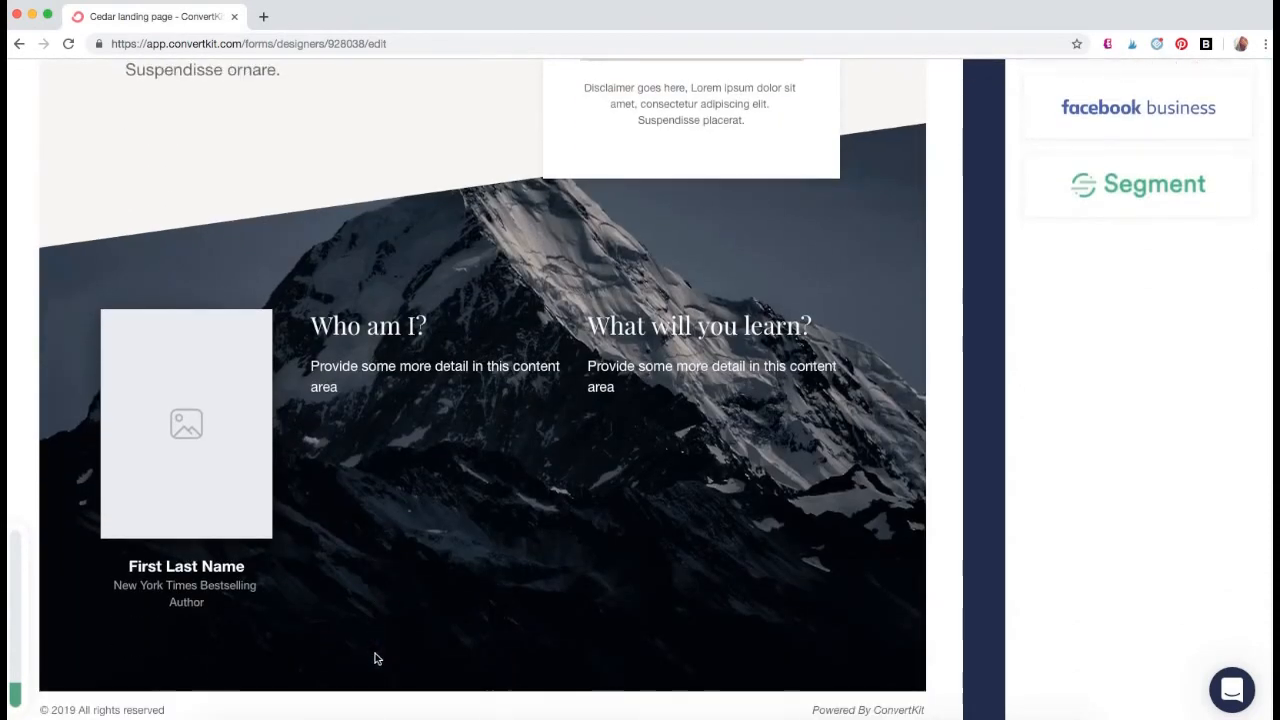
pyautogui.scroll(5, 400, 663)
pyautogui.scroll(2, 468, 684)
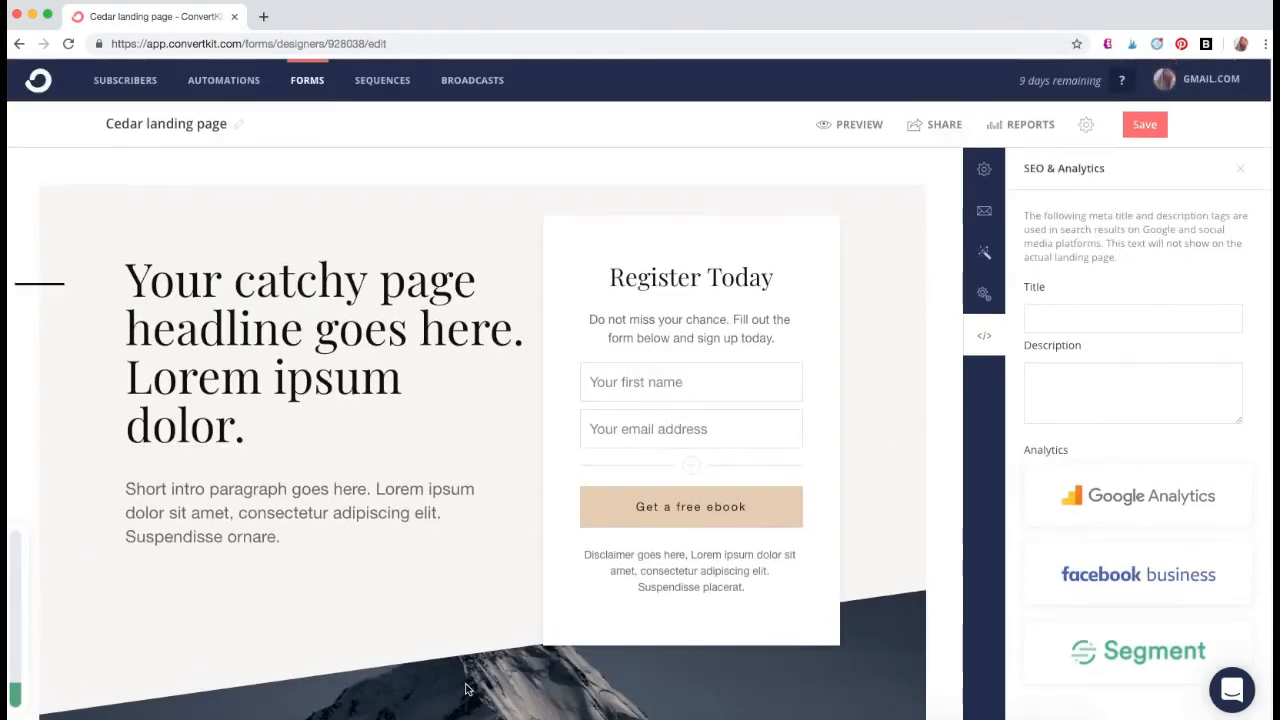
pyautogui.click(918, 133)
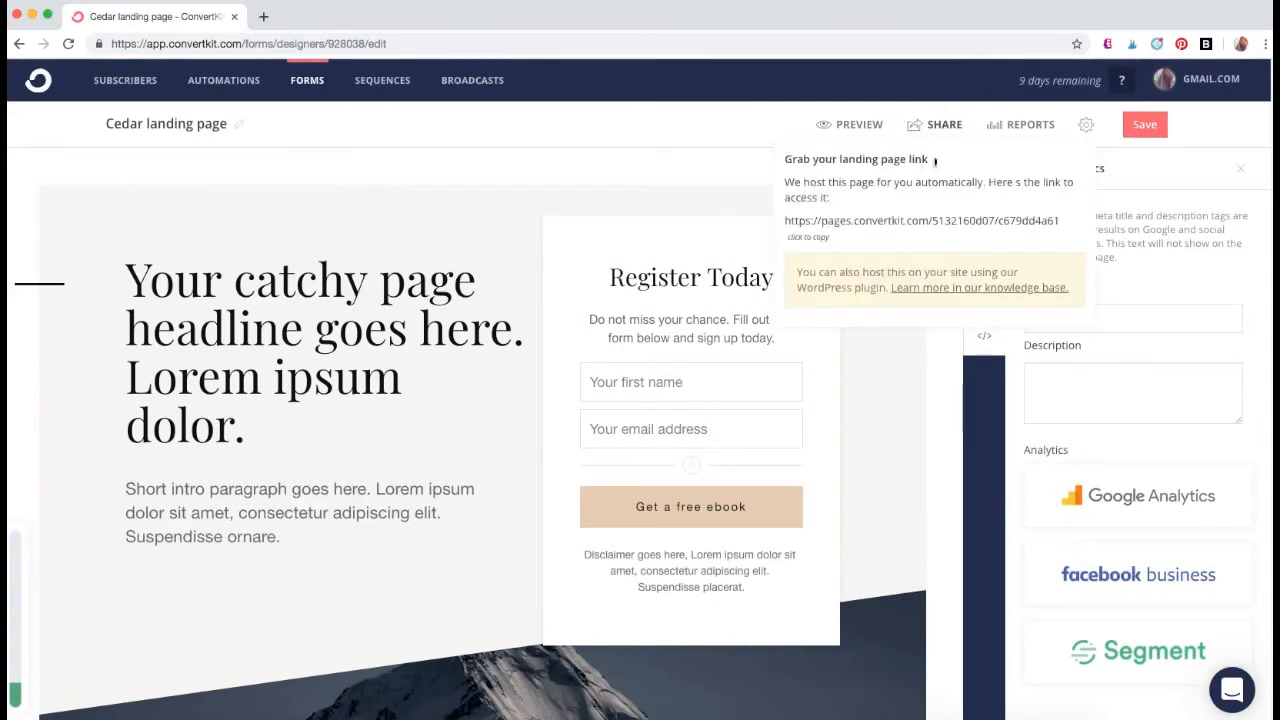
pyautogui.moveTo(784, 220); pyautogui.dragTo(1073, 225)
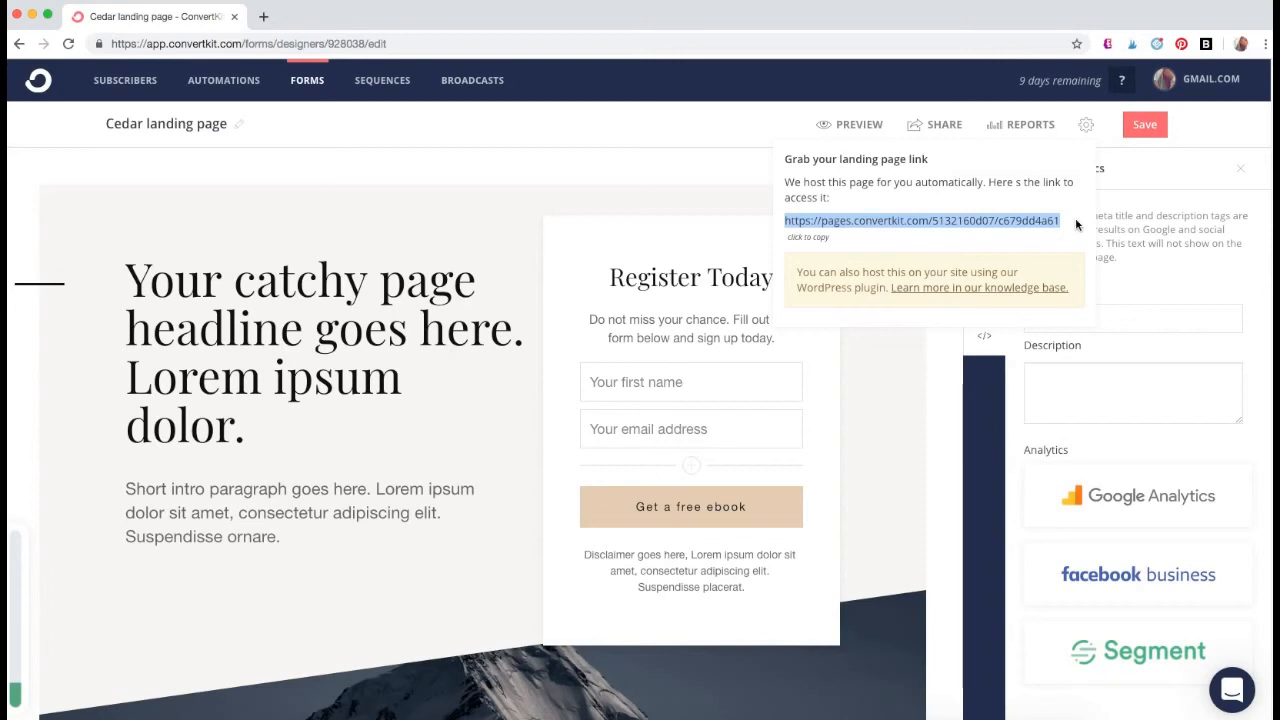
pyautogui.click(1016, 122)
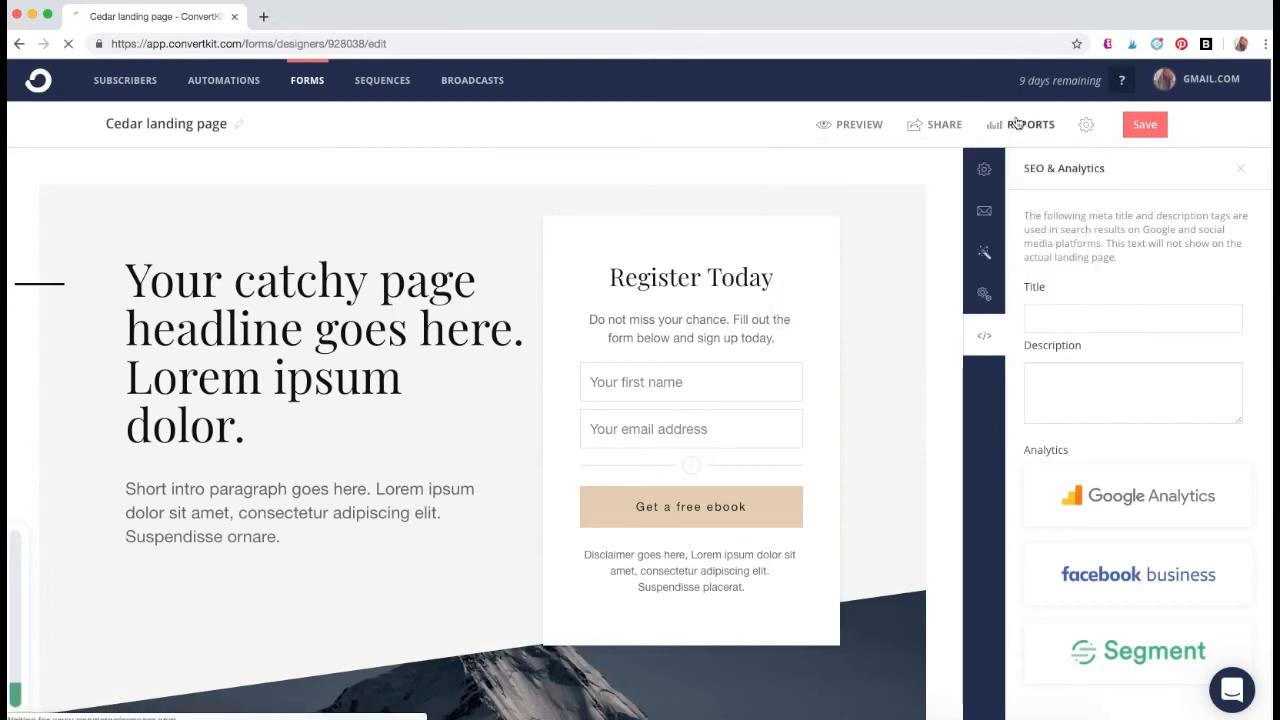